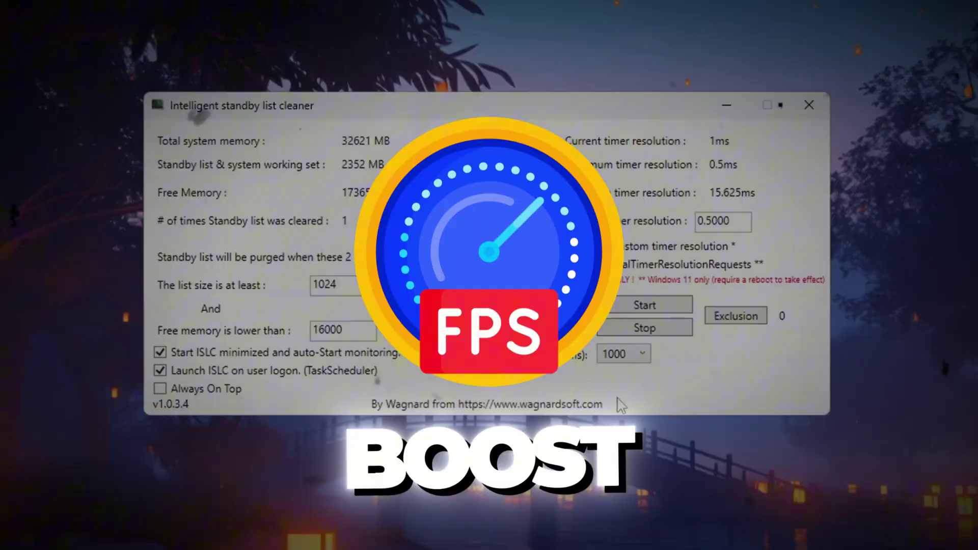
- Search 'per' in the Start menu and launch Performance Monitor
click(623, 353)
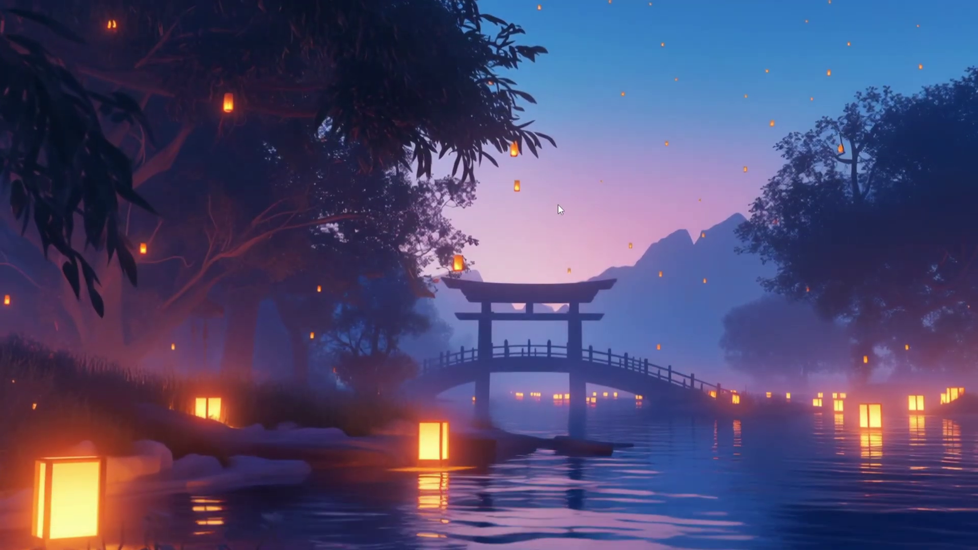
key(super)
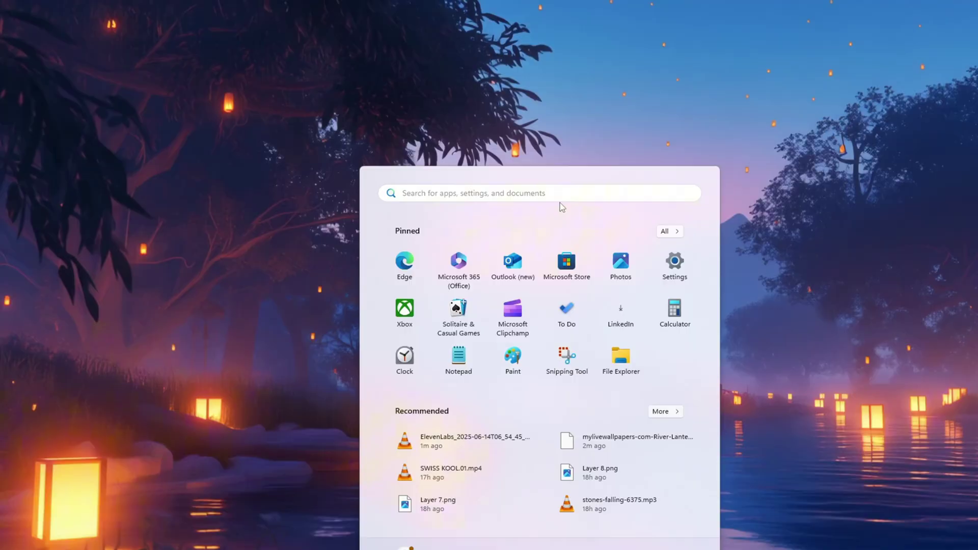
text(per)
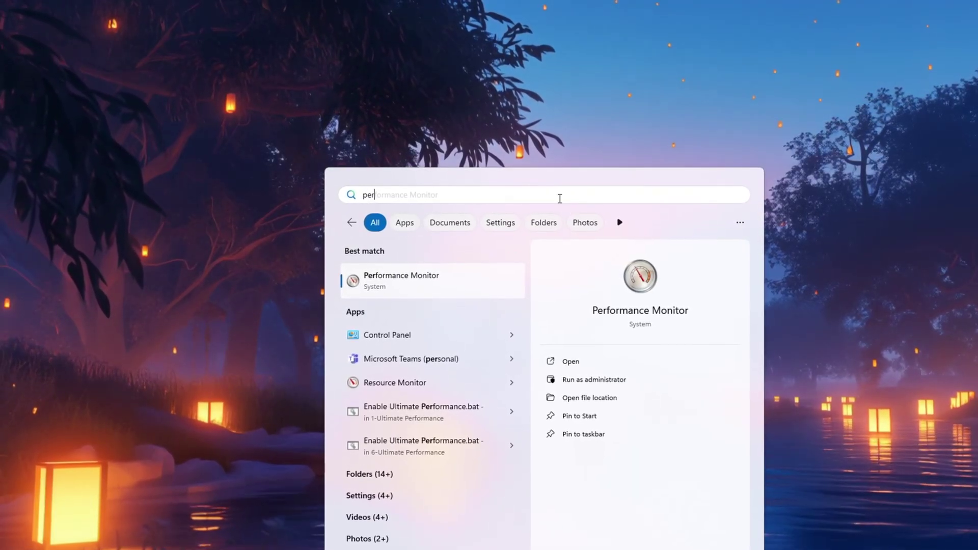
click(429, 298)
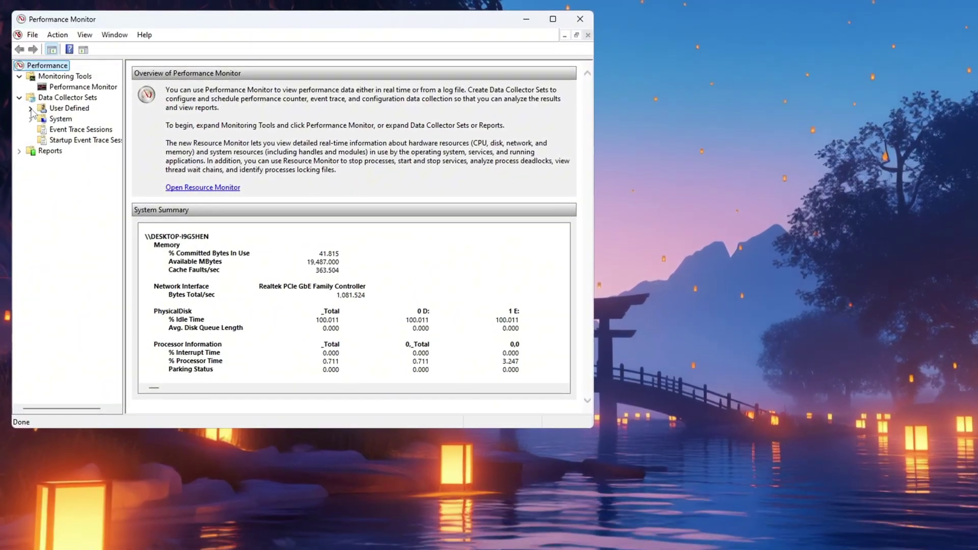
- Create a user-defined CPU Boost data collector set logging Processor counters for instance 15
click(60, 108)
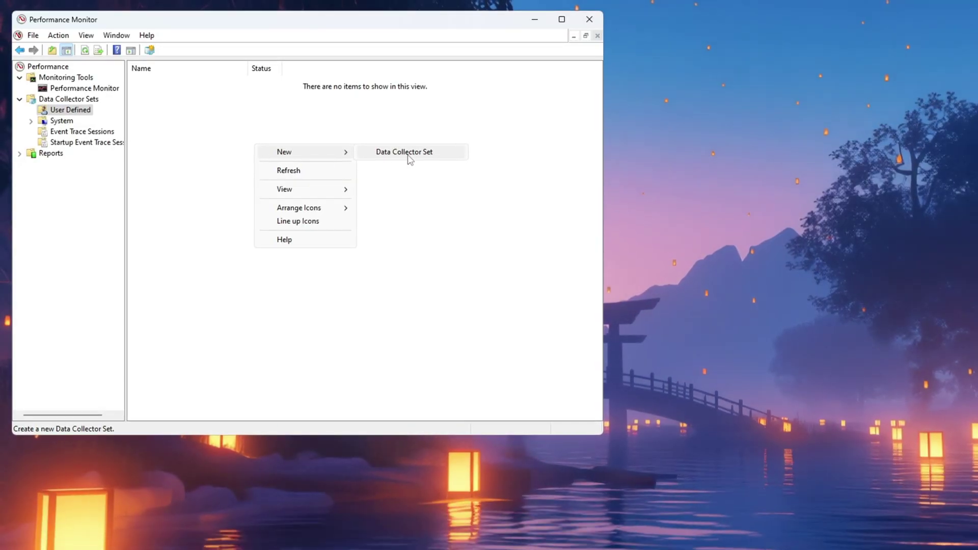
click(404, 152)
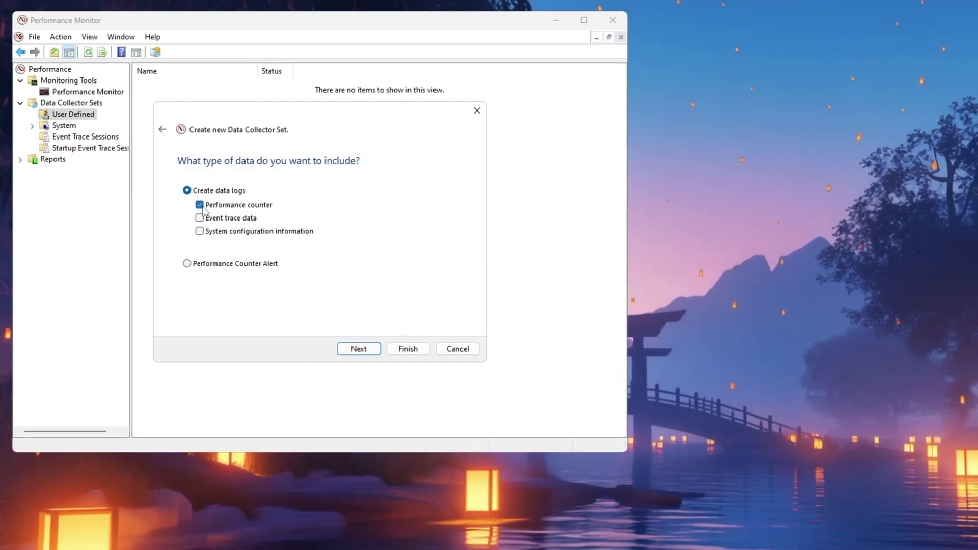
click(360, 350)
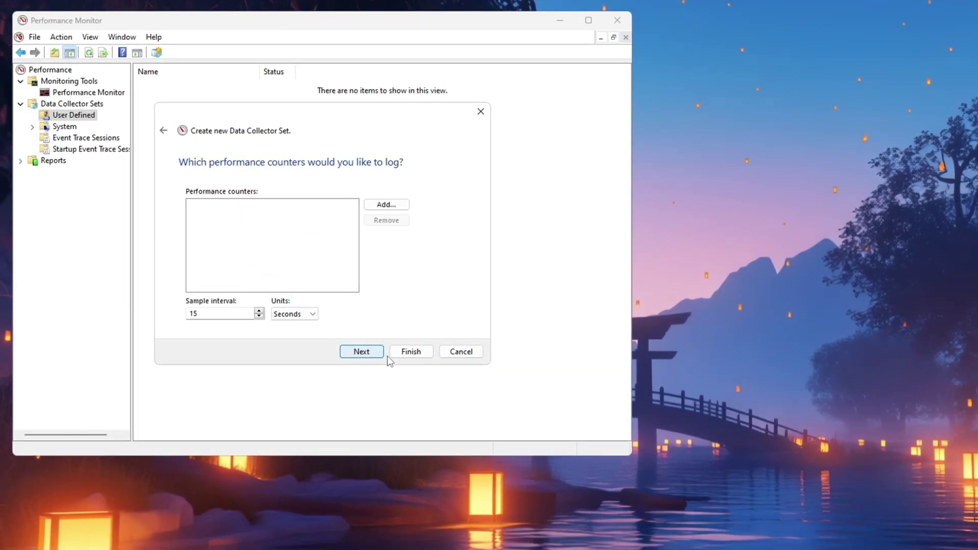
click(387, 208)
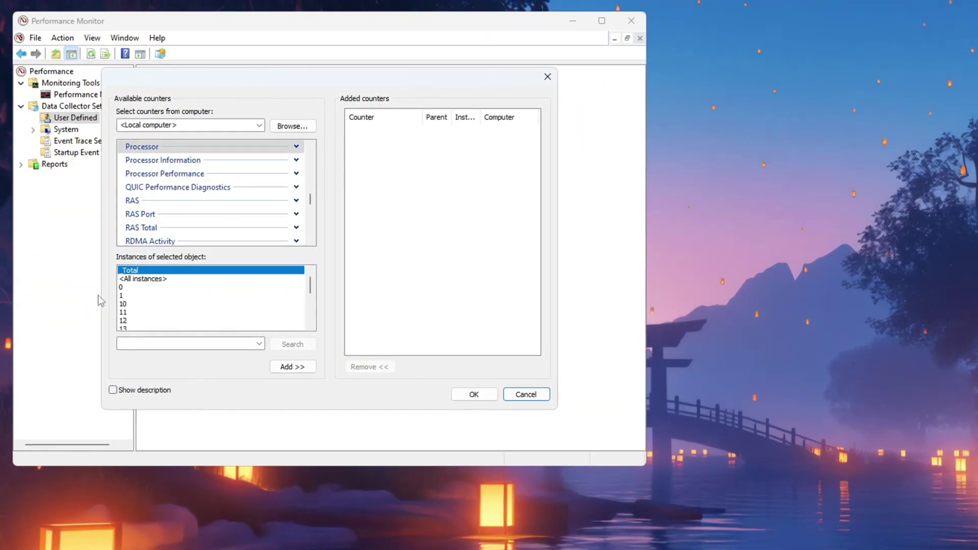
scroll(148, 293, down, 4)
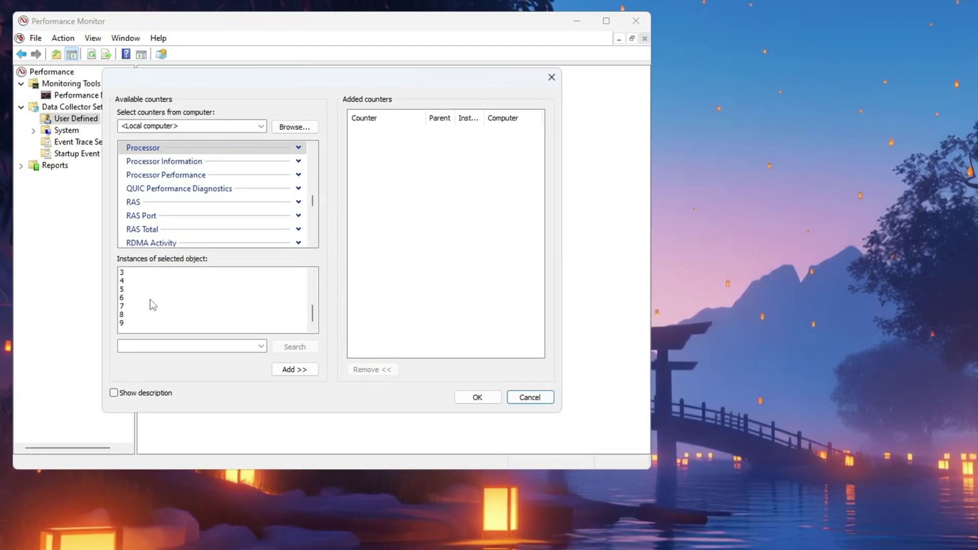
scroll(153, 302, up, 4)
scroll(151, 306, down, 1)
click(134, 325)
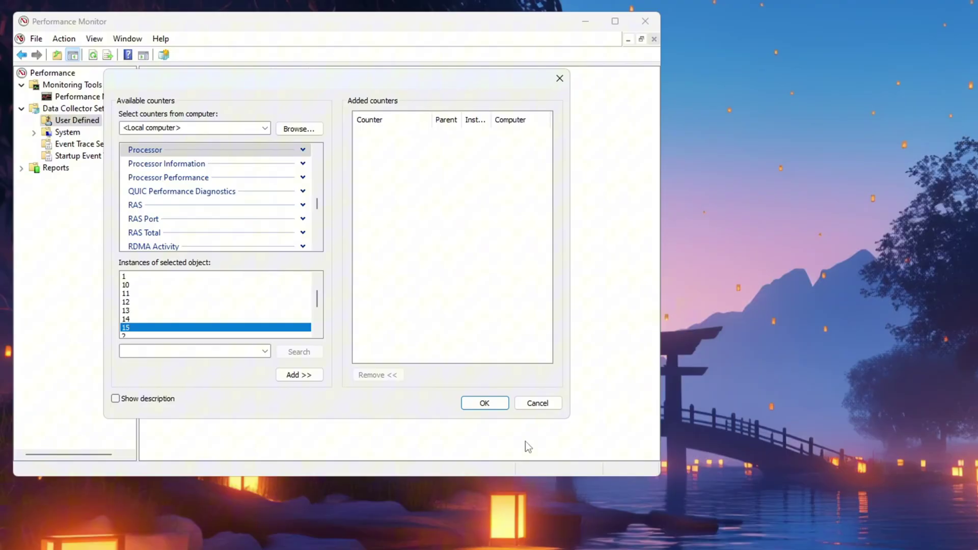
click(484, 405)
click(426, 371)
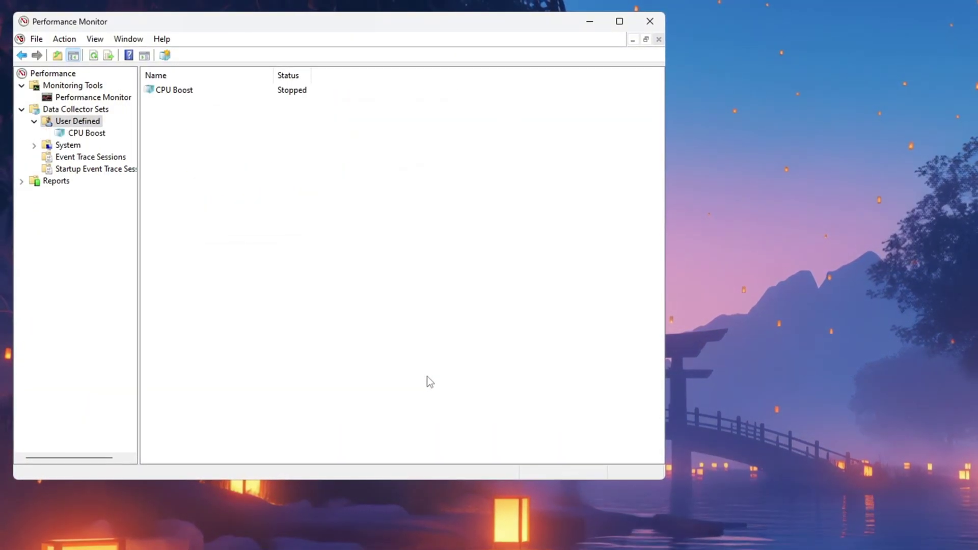
- Start the CPU Boost data collector set
right_click(178, 94)
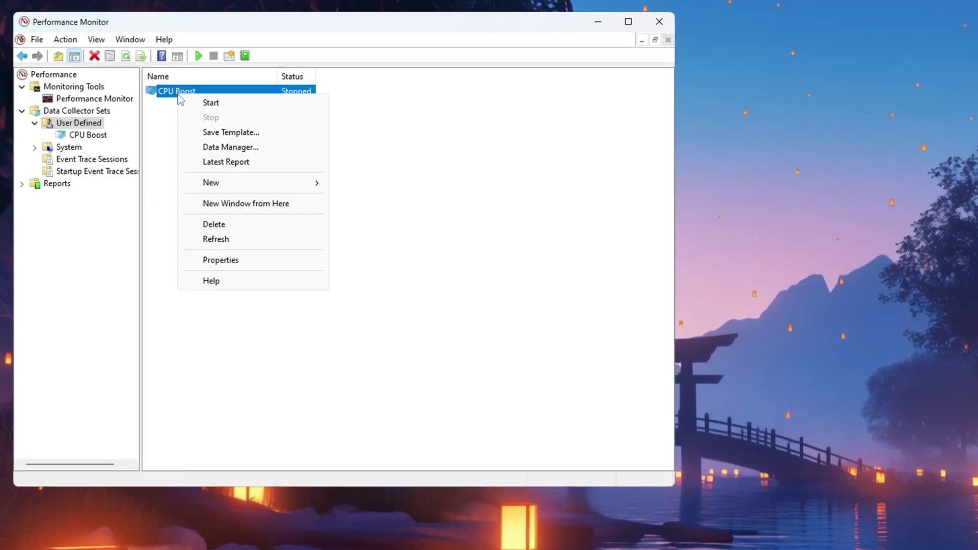
click(222, 108)
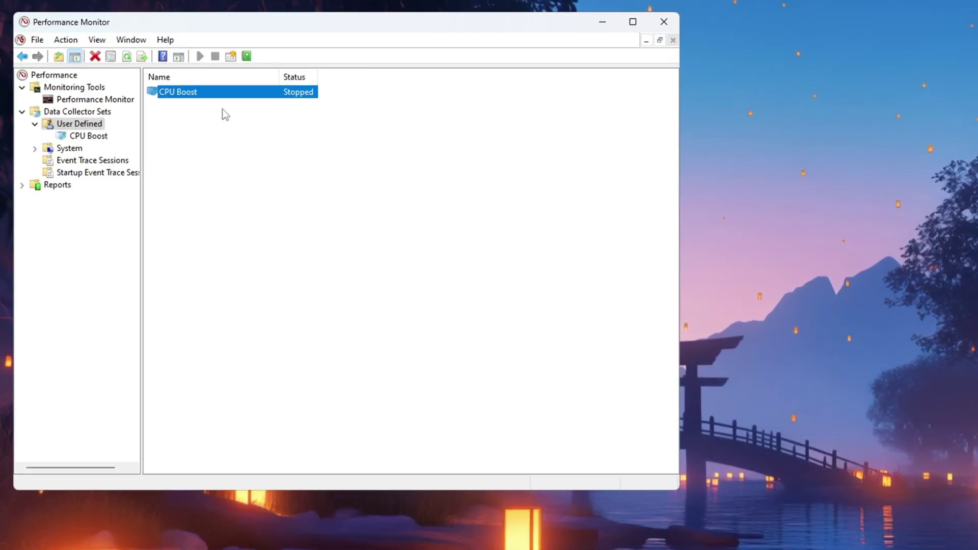
key(Return)
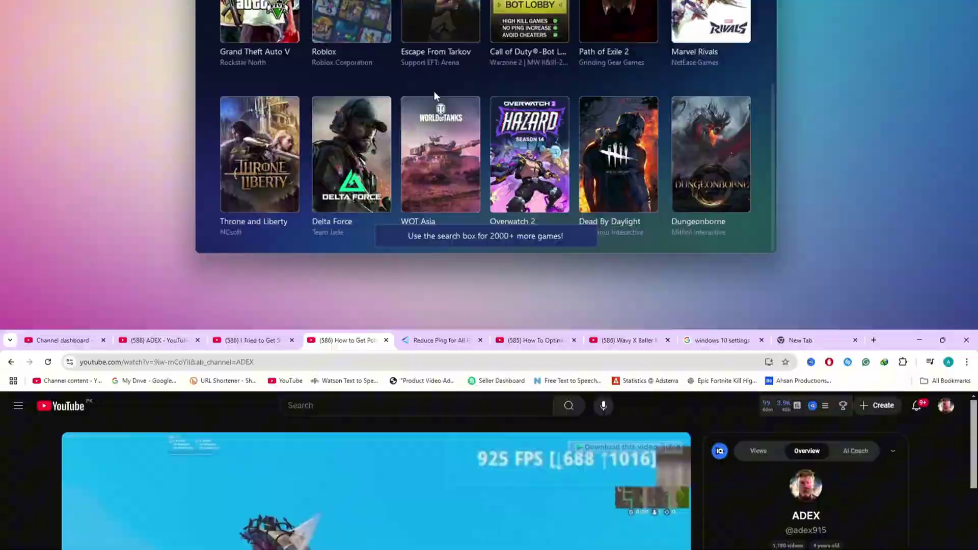
scroll(415, 389, down, 5)
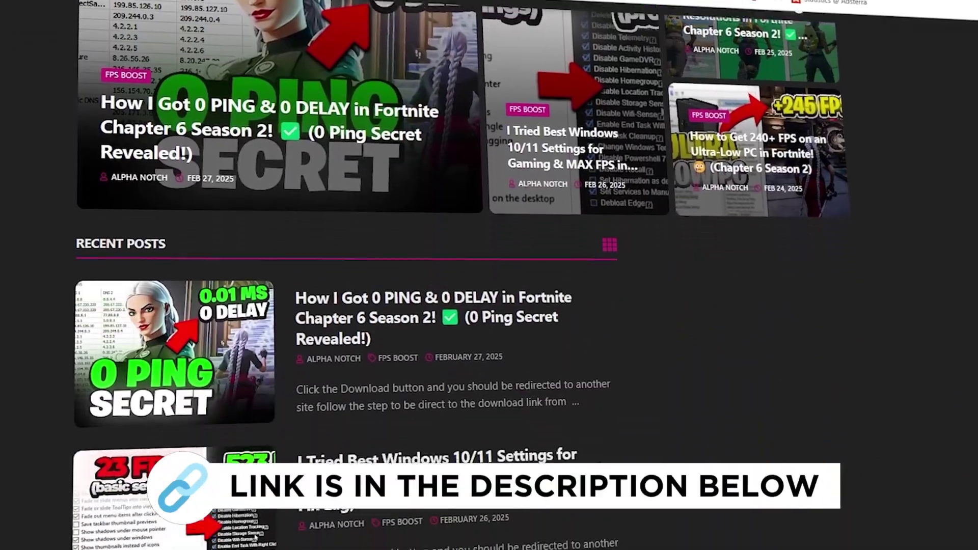
scroll(346, 275, down, 8)
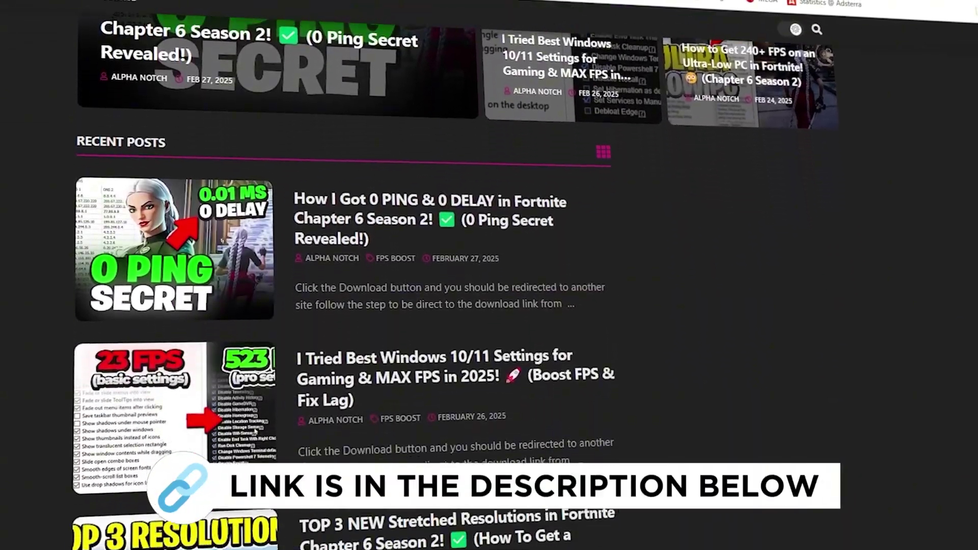
scroll(346, 275, down, 8)
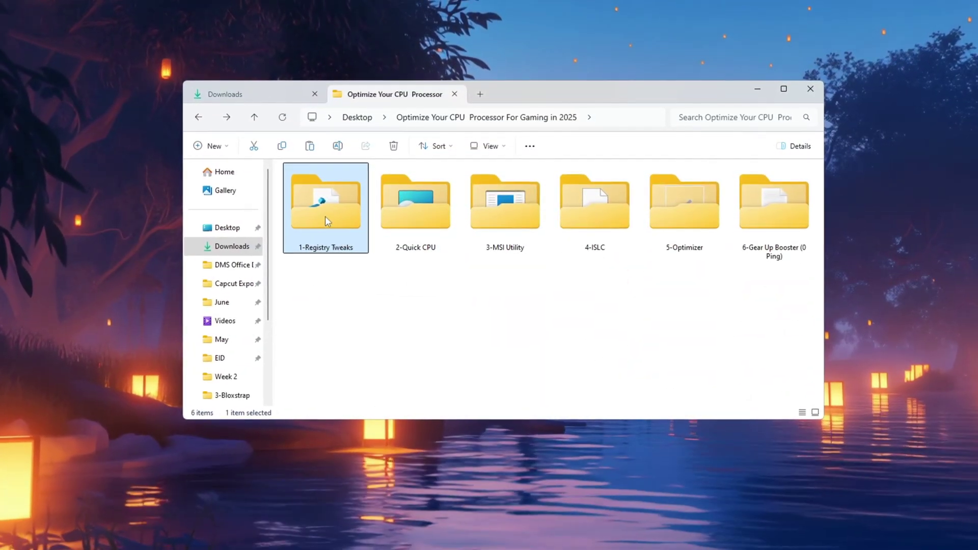
- Open 1-Registry Tweaks, select all six .reg files, then return to the parent folder
double_click(325, 216)
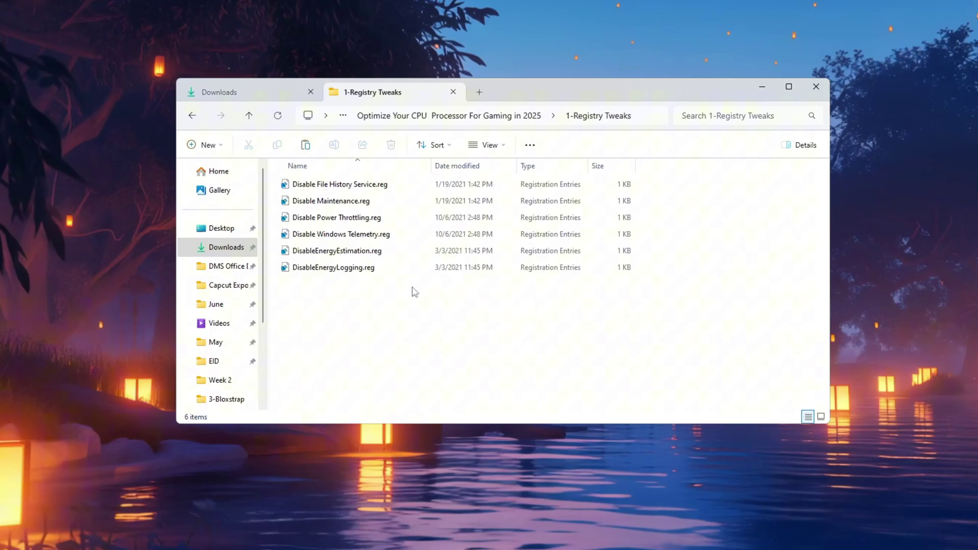
drag(458, 268, 525, 180)
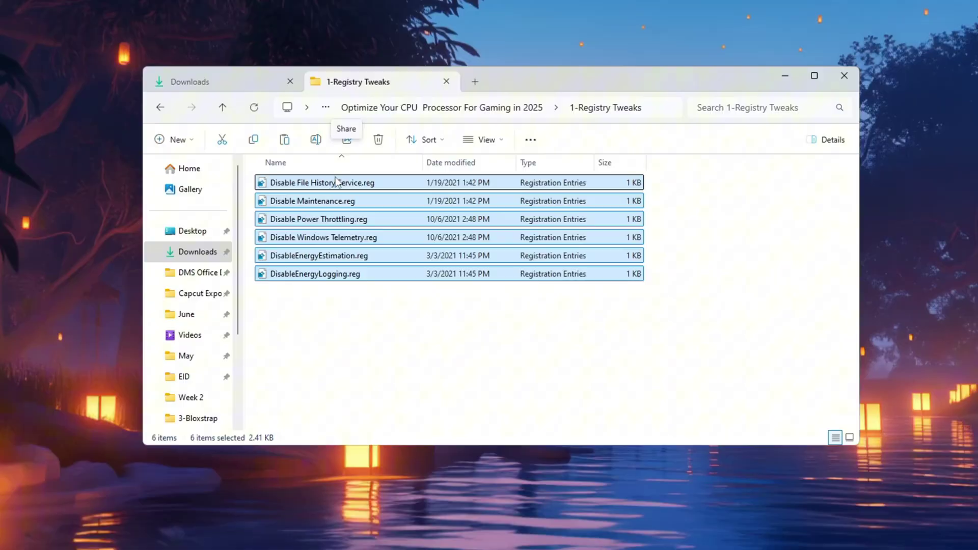
click(284, 203)
click(268, 224)
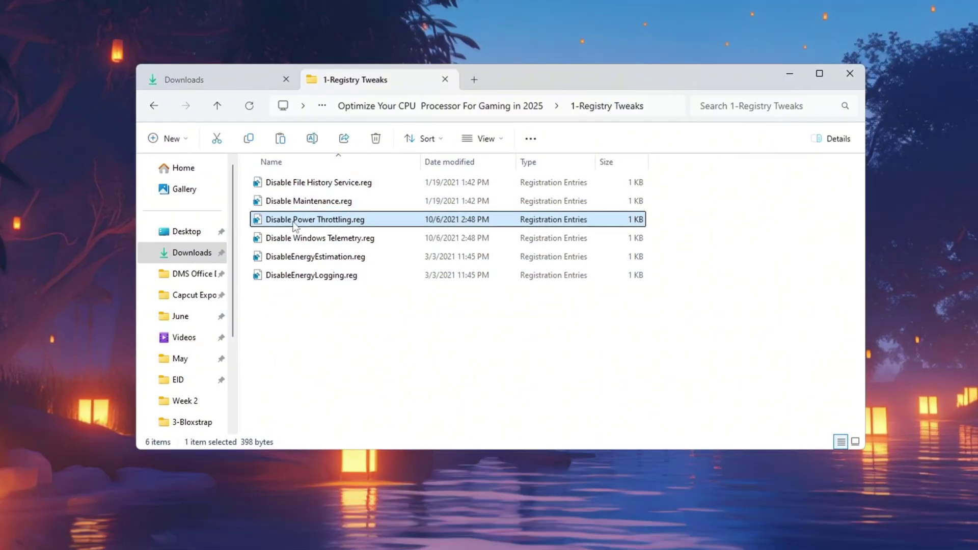
click(349, 239)
click(286, 258)
click(280, 278)
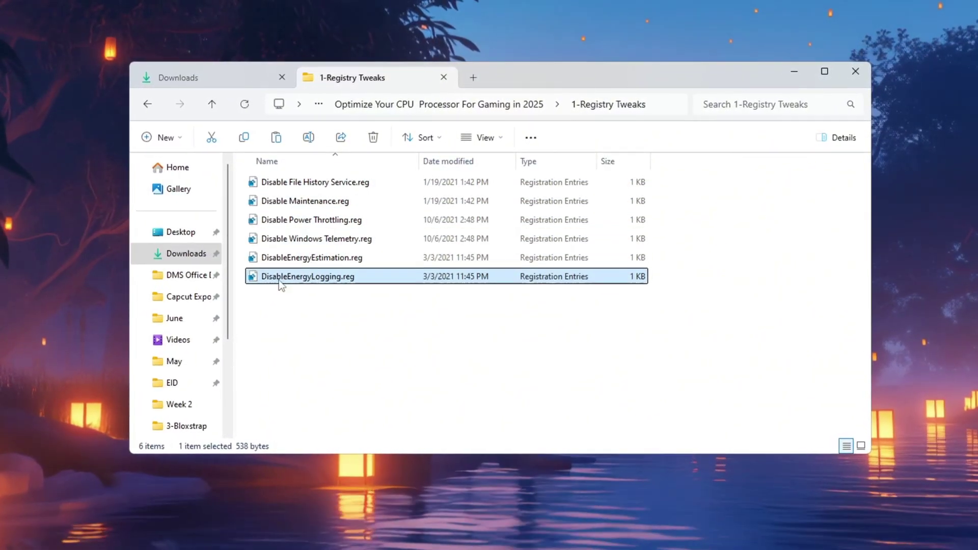
key(ctrl+a)
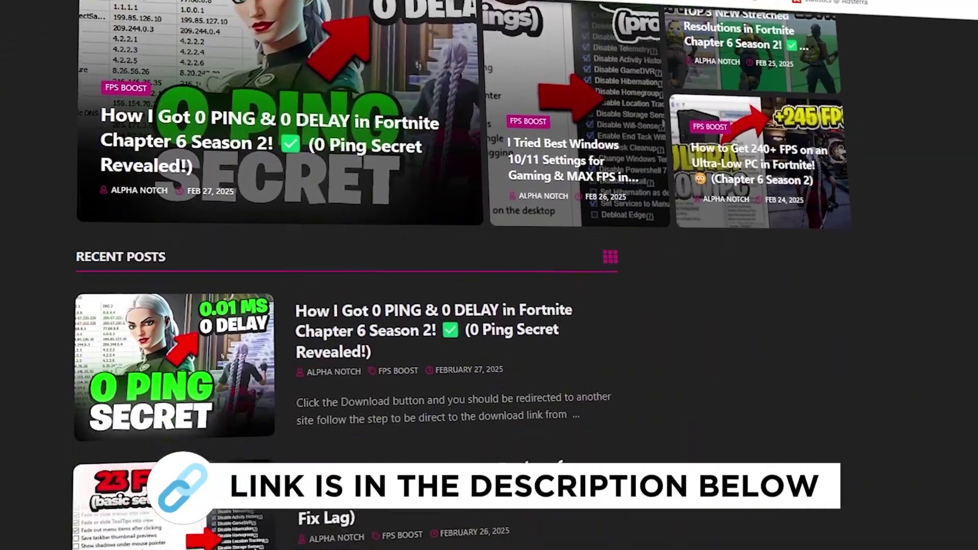
scroll(346, 275, down, 10)
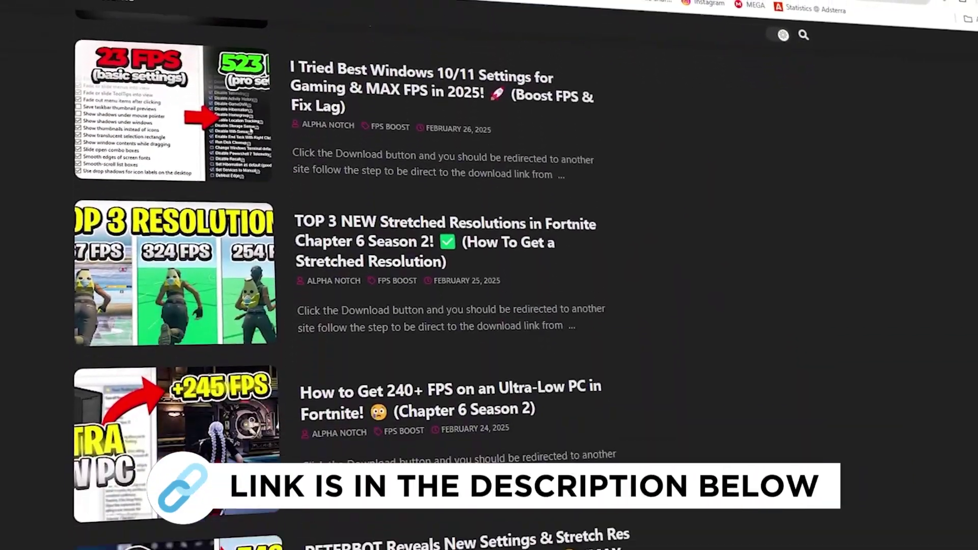
scroll(346, 275, down, 10)
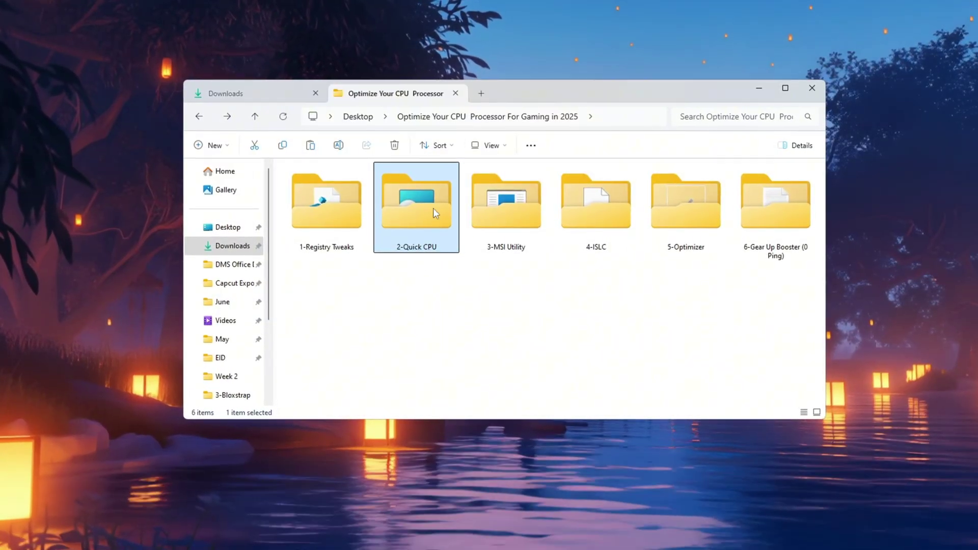
- Open 2-Quick CPU and apply the Ultimate Performance power plan
double_click(434, 213)
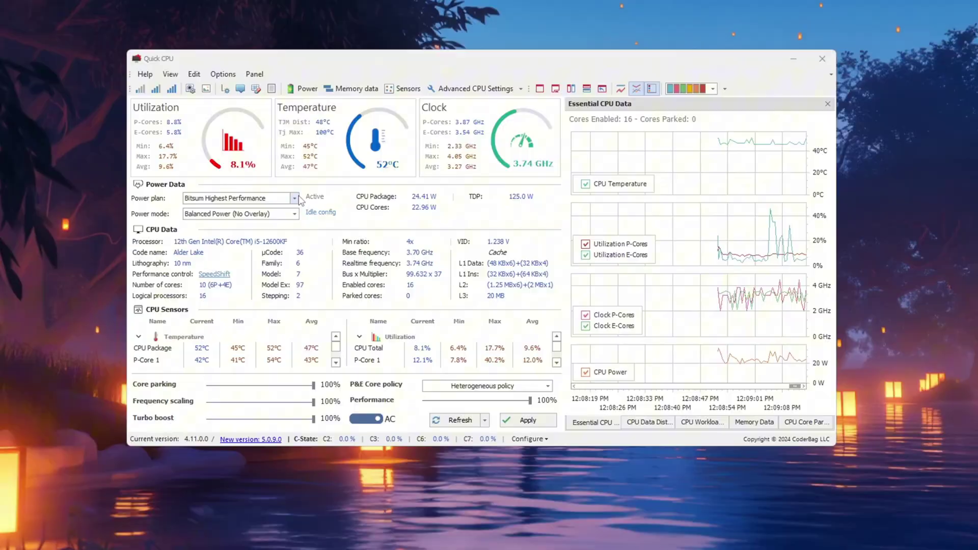
click(293, 198)
click(283, 221)
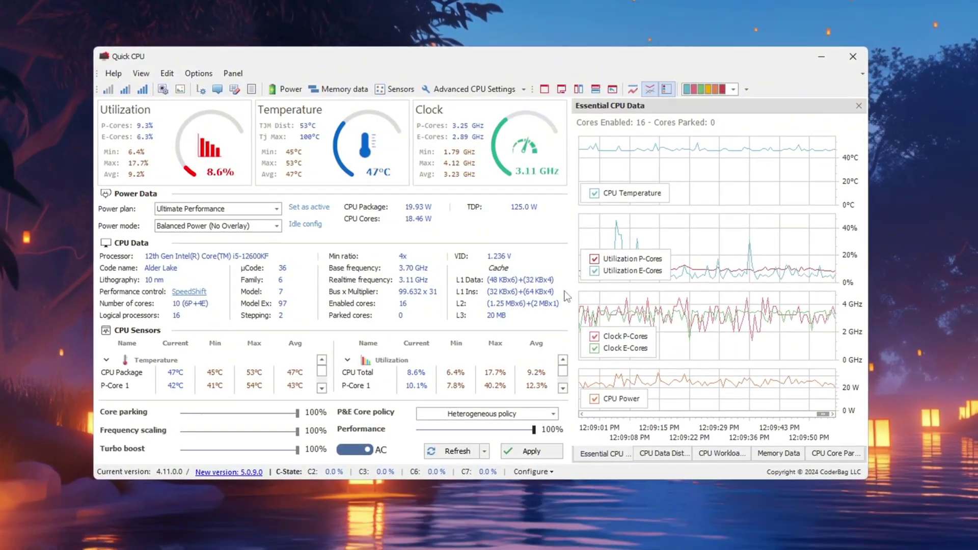
click(526, 454)
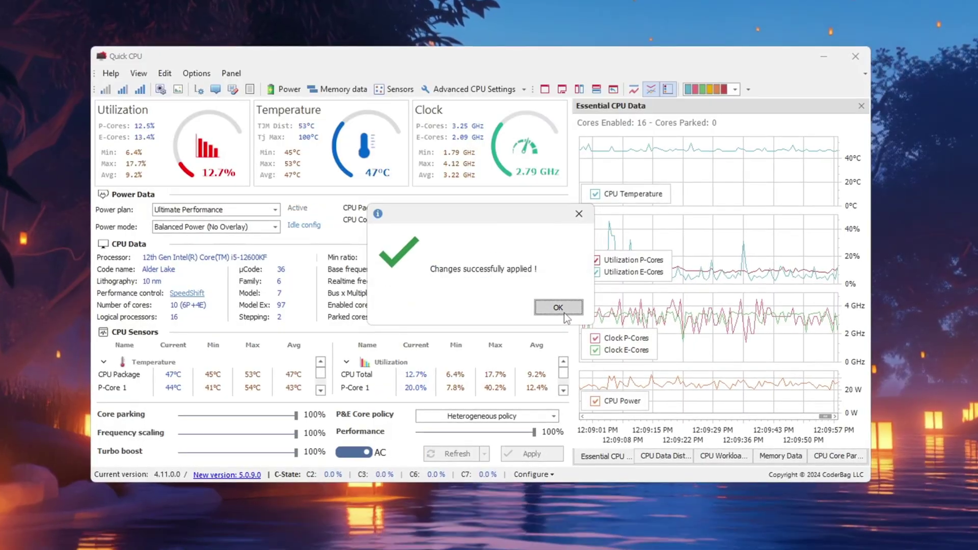
click(561, 309)
- Open and then close Quick CPU's Advanced Processor Settings dialog
click(463, 89)
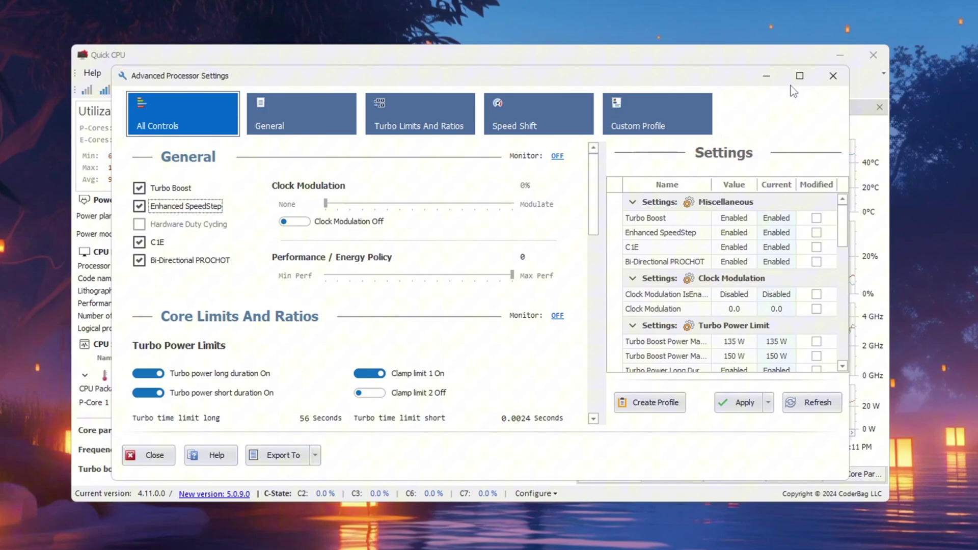
click(832, 75)
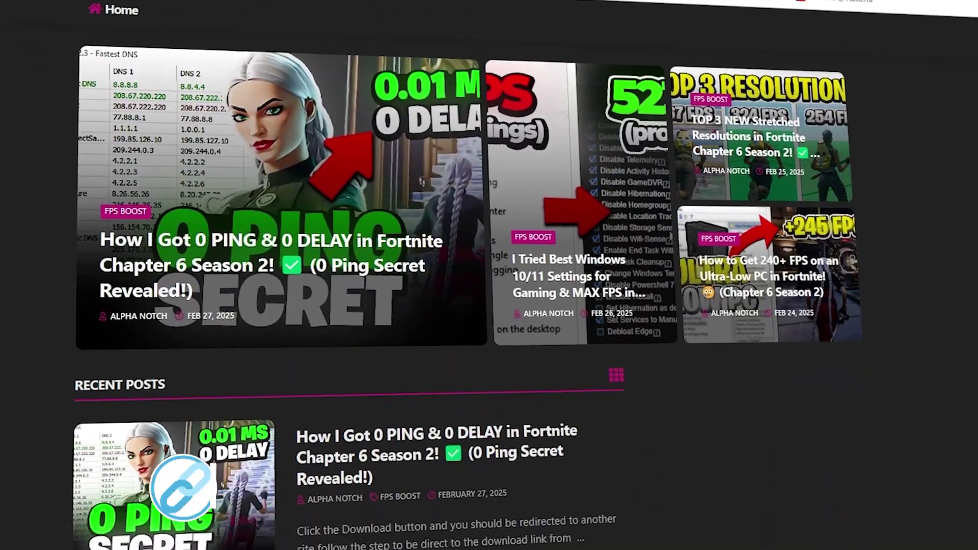
- Scroll through the download site's Recent Posts list
scroll(489, 275, down, 6)
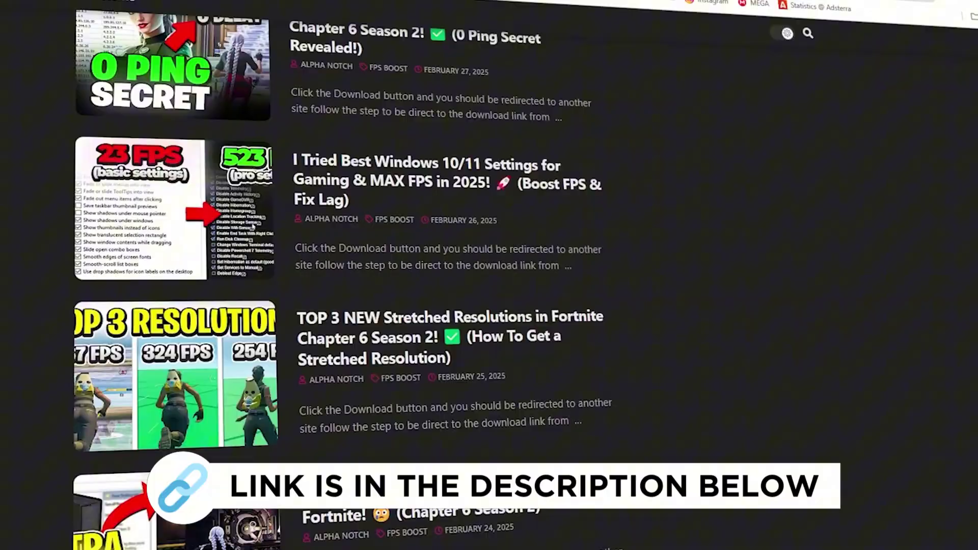
scroll(489, 275, down, 6)
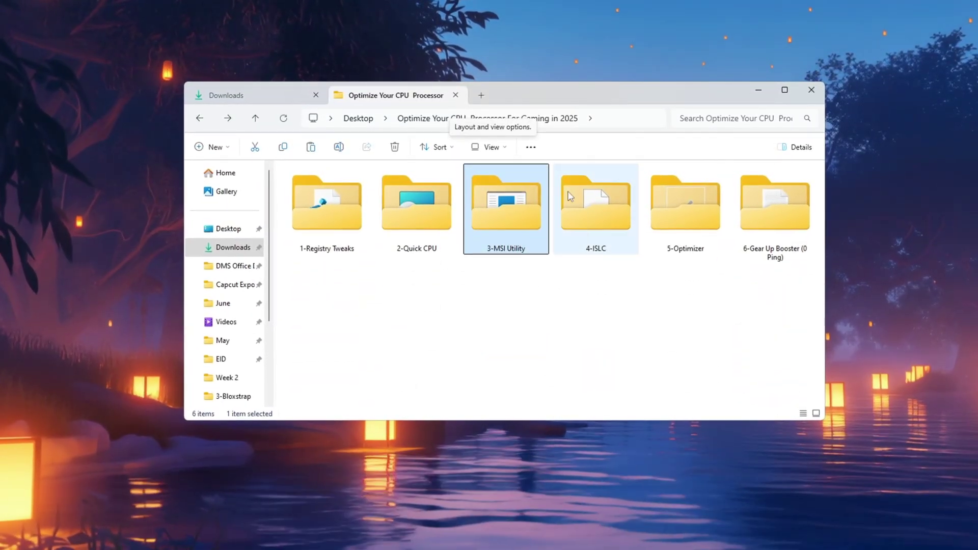
- In MSI Mode Utility, give the GTX 1650 SUPER and Intel PEG10 devices High interrupt priority
double_click(502, 221)
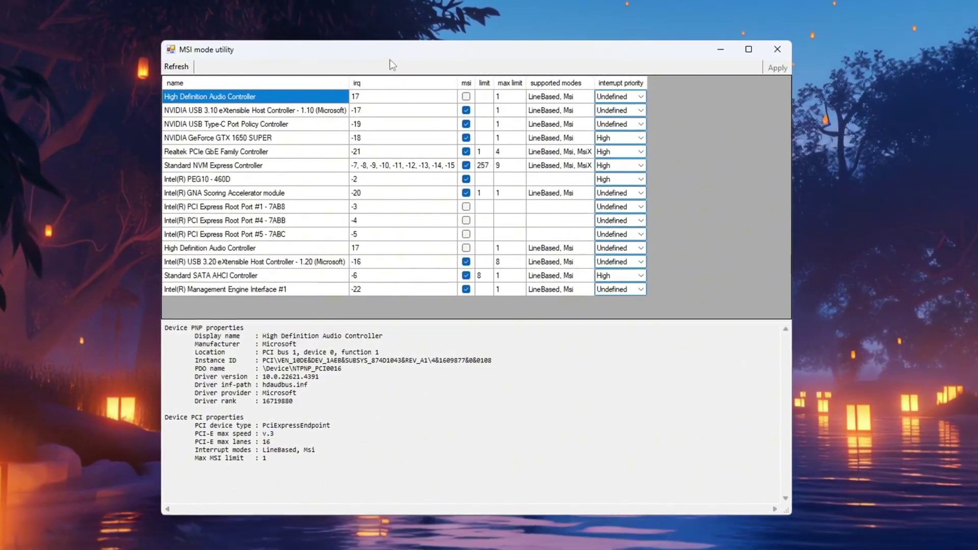
click(364, 138)
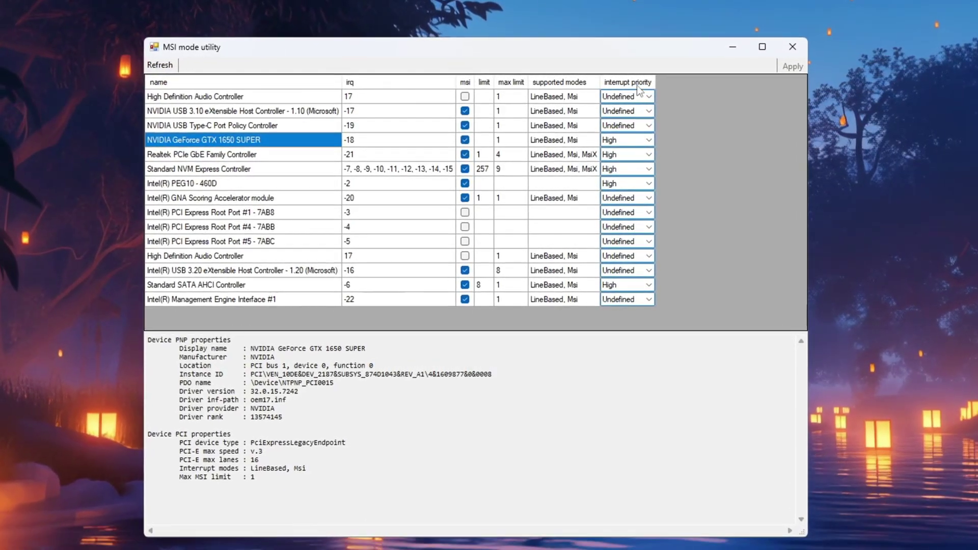
click(646, 139)
click(648, 184)
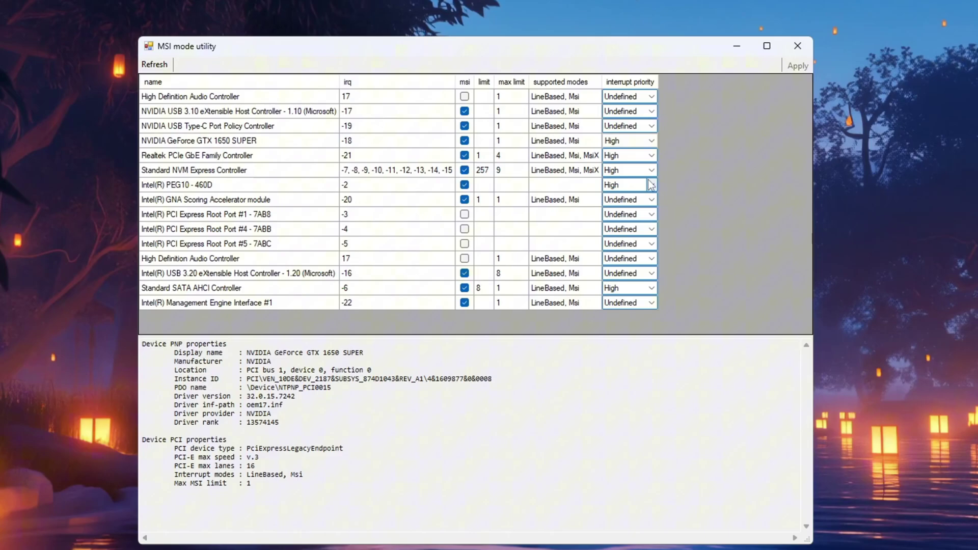
click(168, 187)
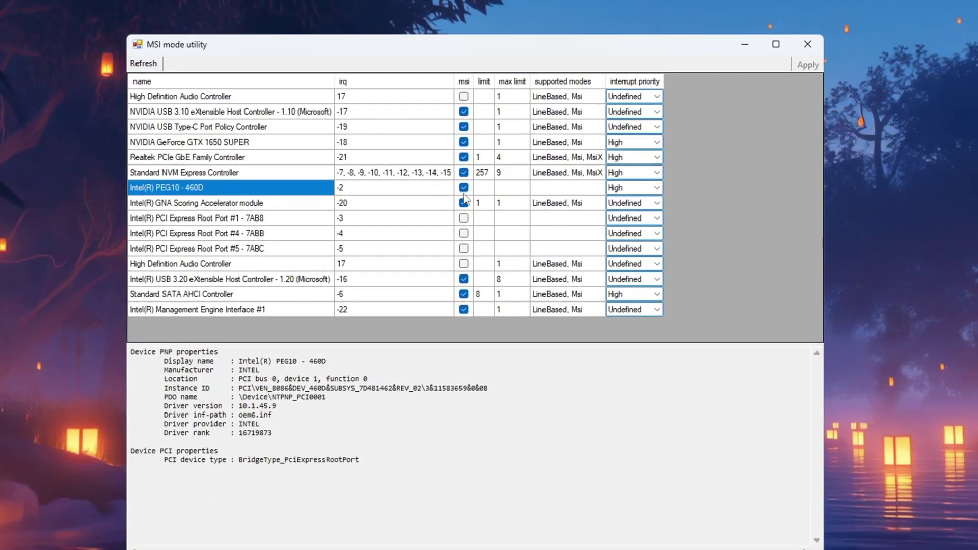
click(657, 188)
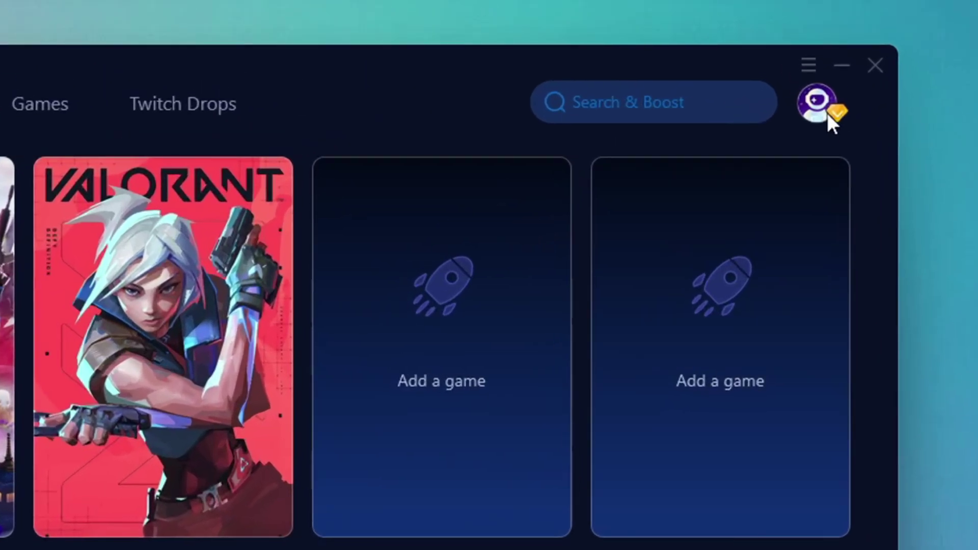
- Browse GearUP's Games catalogue, then start boosting Fortnite from the Home page
click(790, 69)
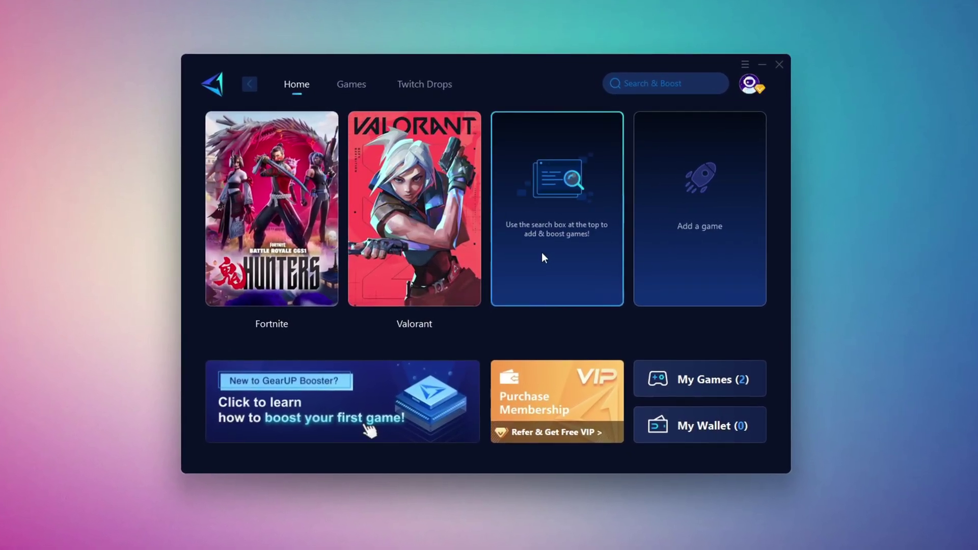
click(359, 86)
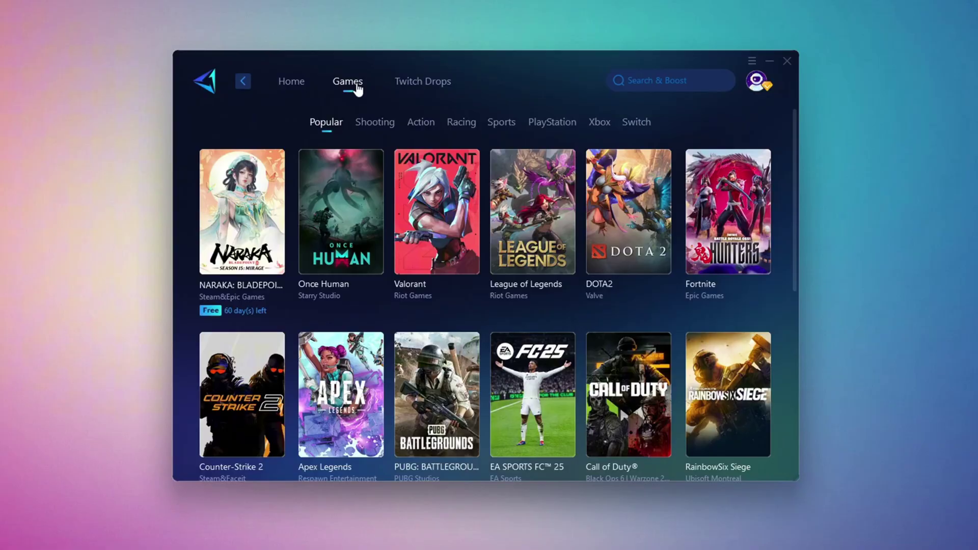
scroll(534, 255, down, 5)
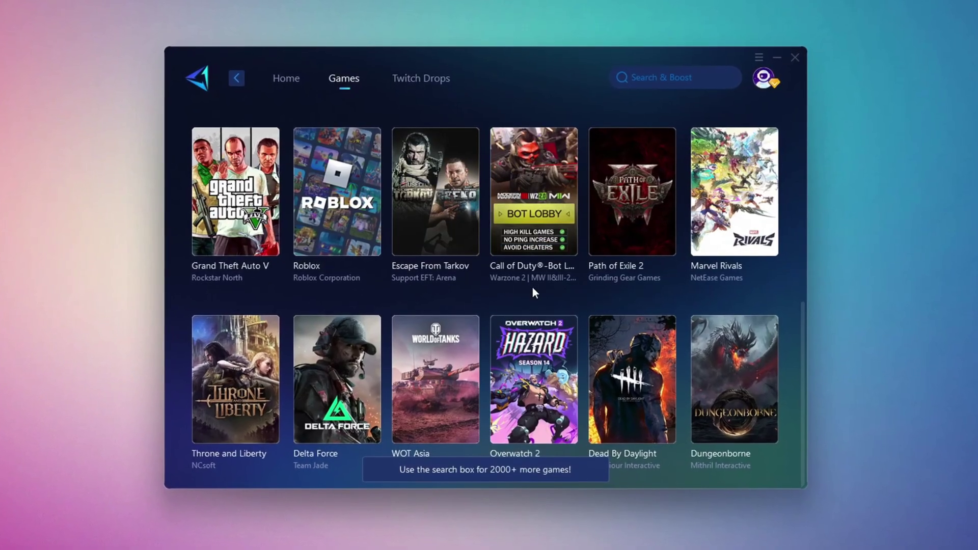
mouse_move(427, 218)
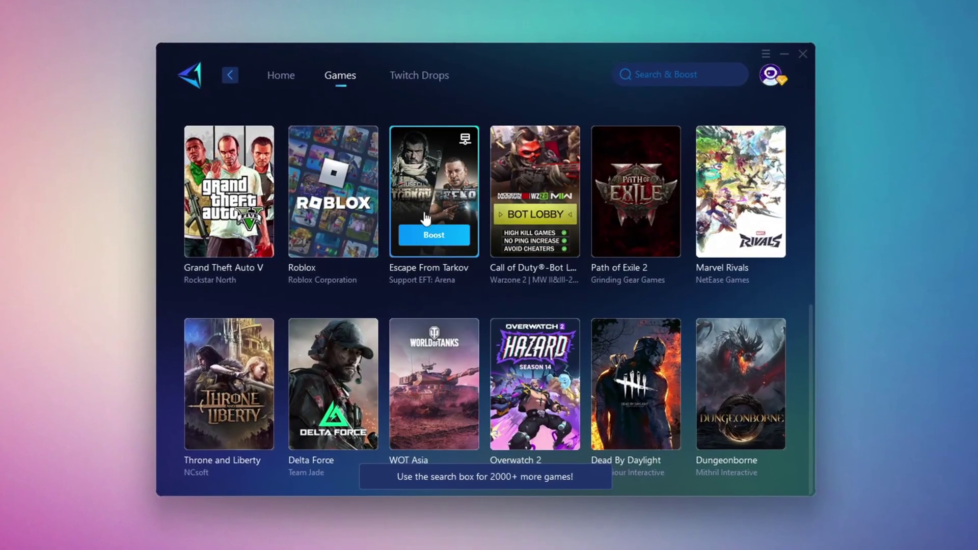
click(281, 76)
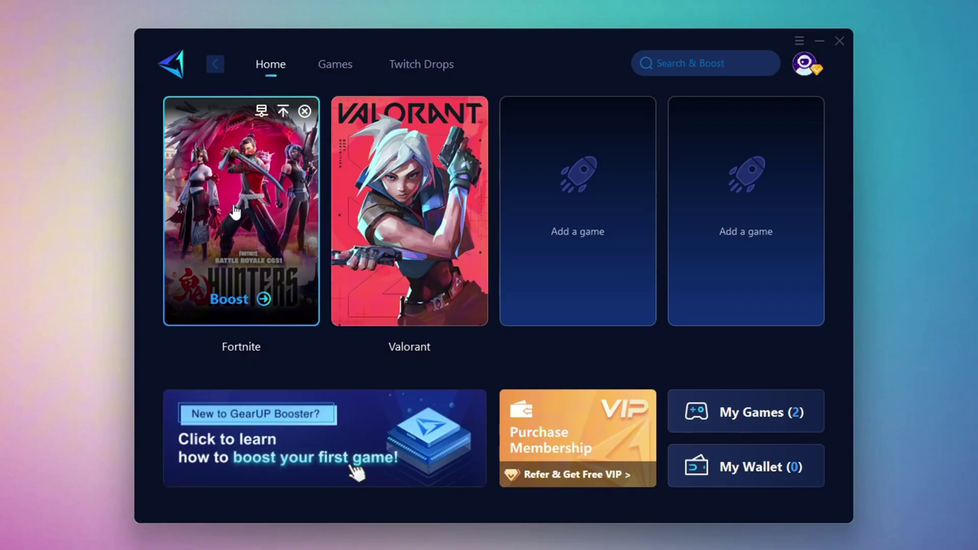
click(231, 296)
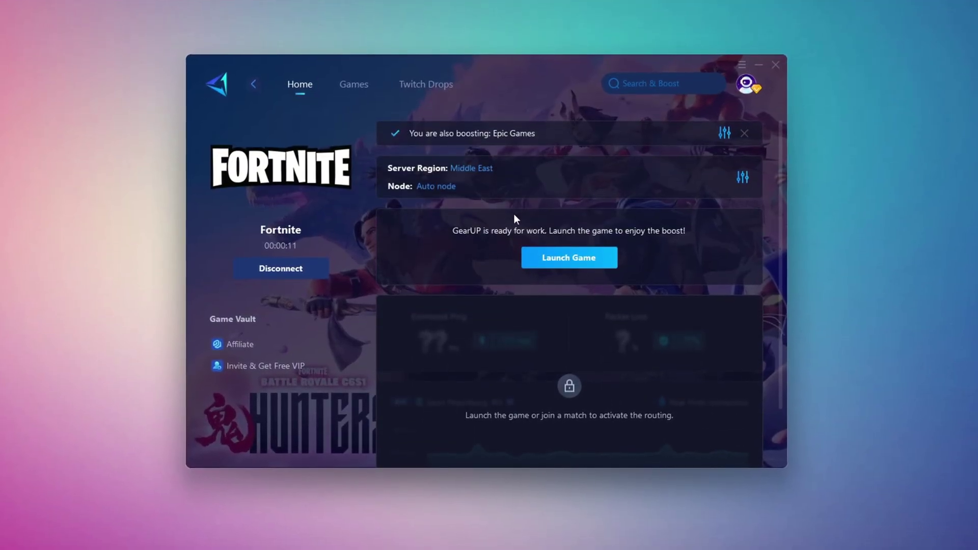
click(471, 168)
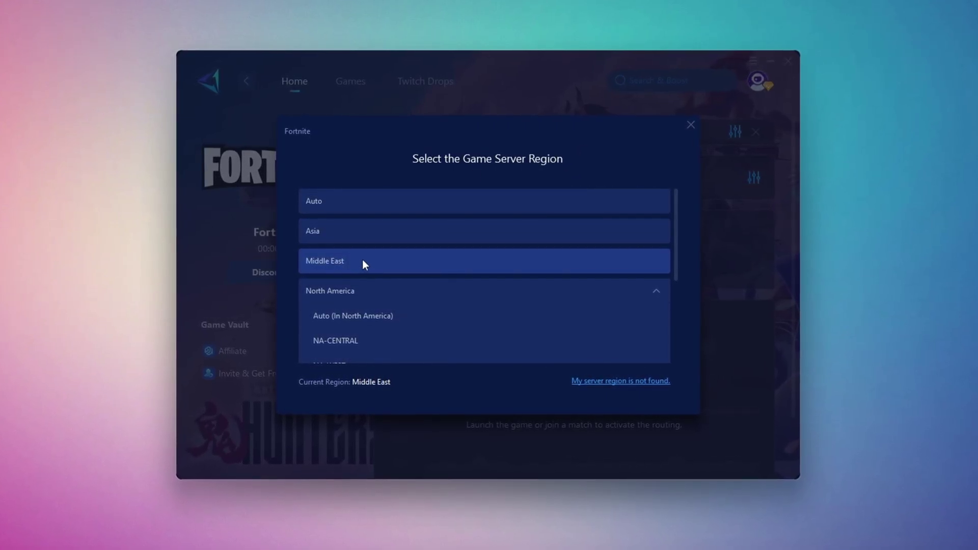
click(693, 125)
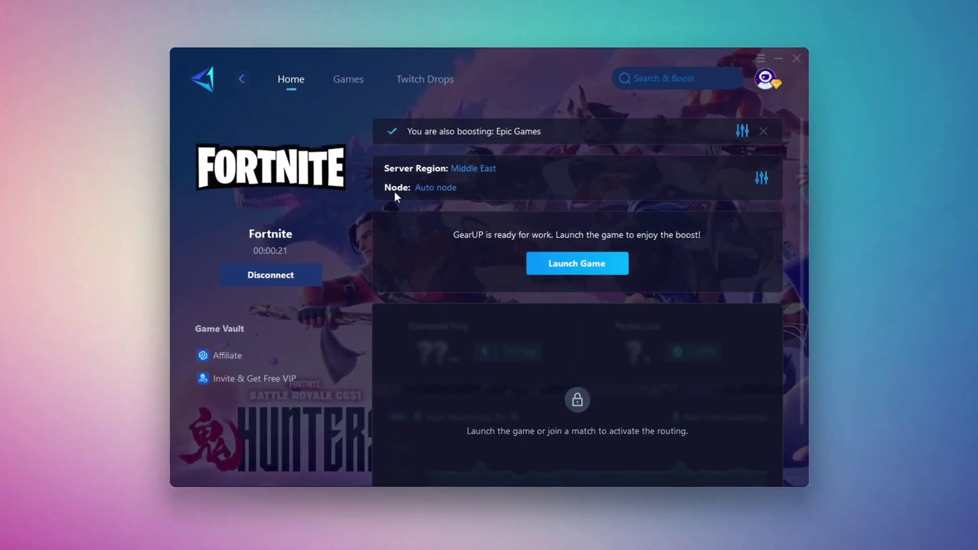
click(435, 190)
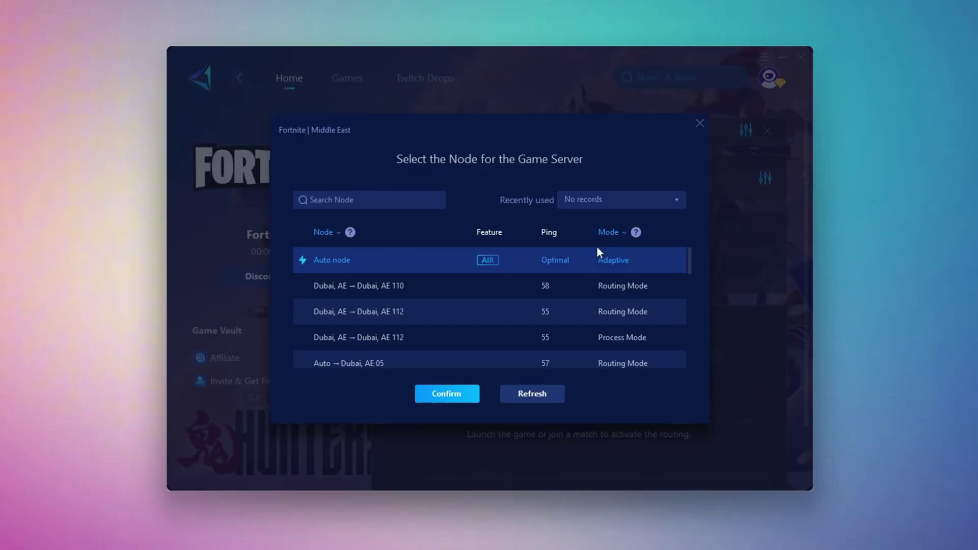
scroll(464, 288, down, 1)
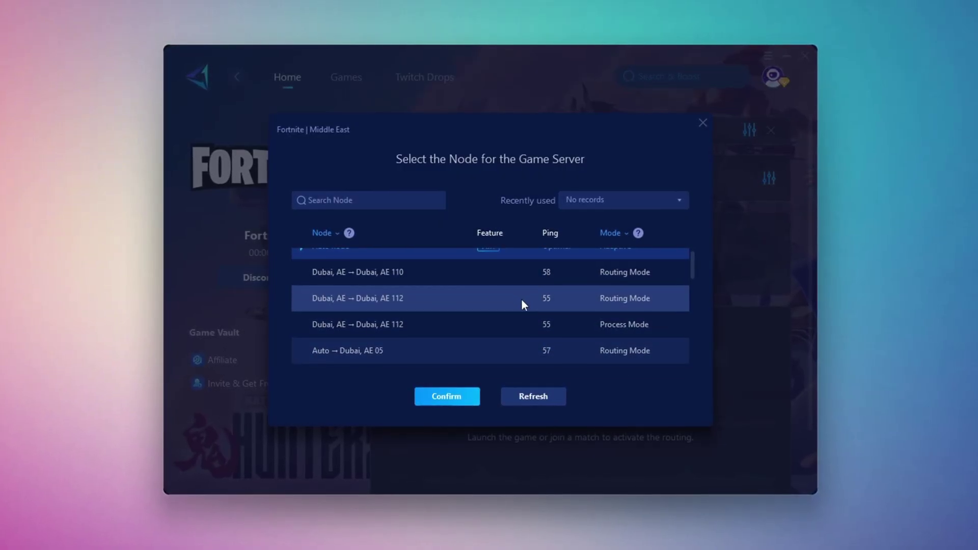
scroll(522, 299, up, 1)
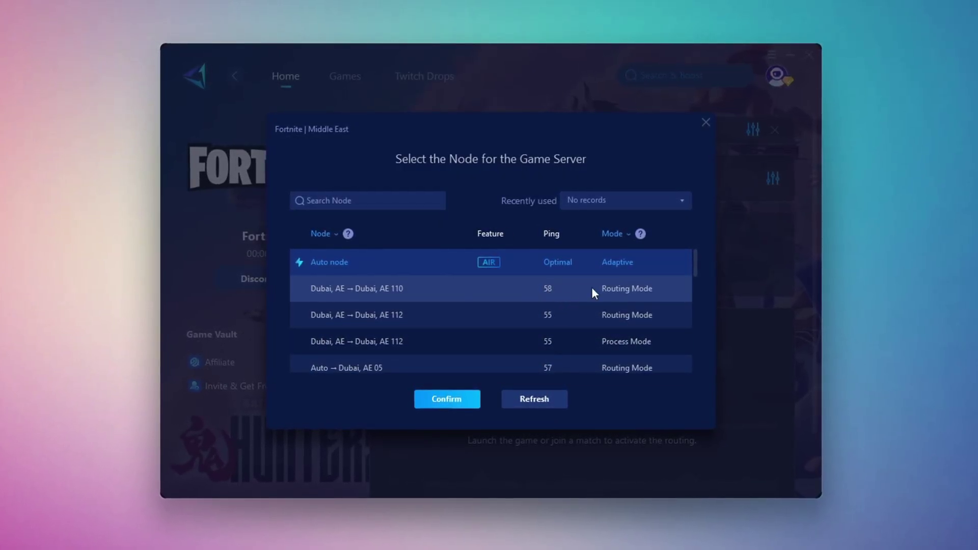
click(707, 123)
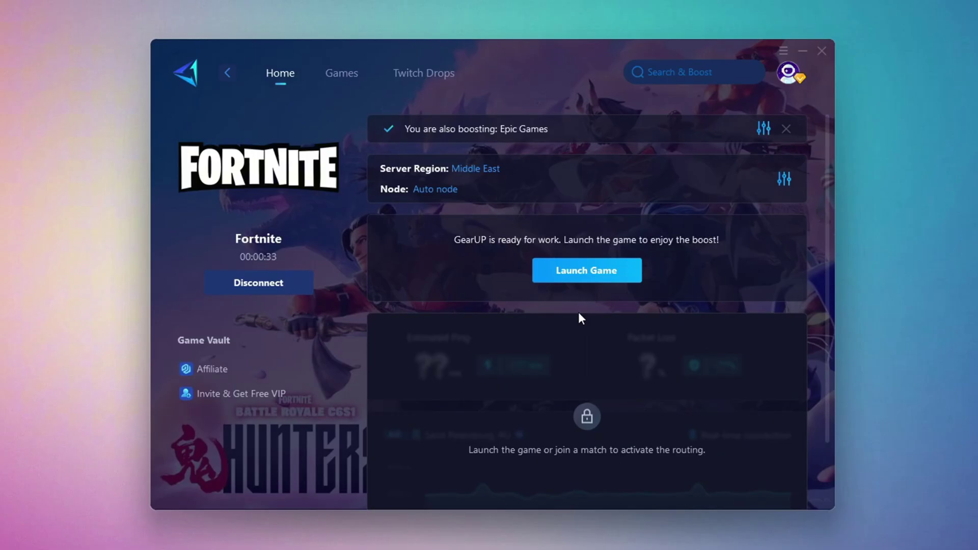
- Close GearUP to the taskbar and play a Fortnite fight with walls and the pump shotgun
click(823, 51)
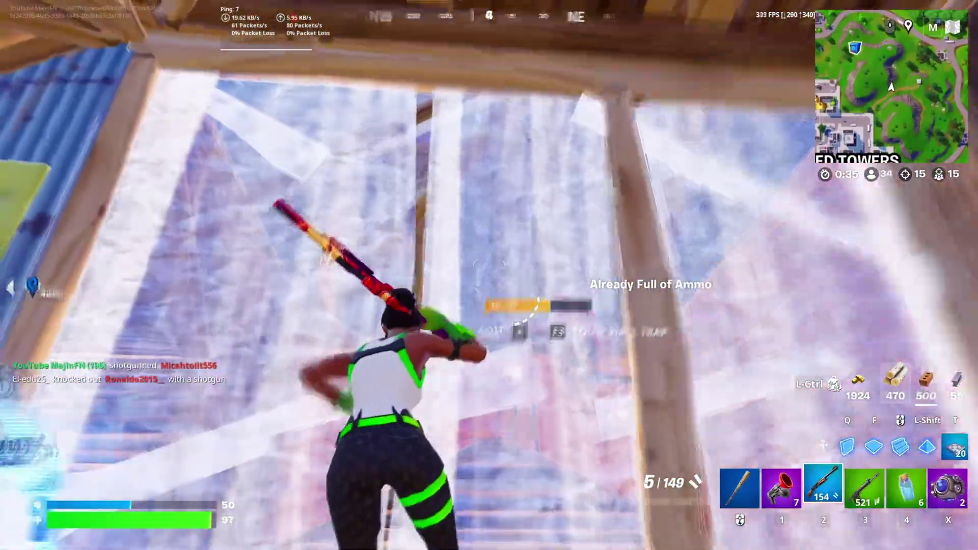
key(q)
key(2)
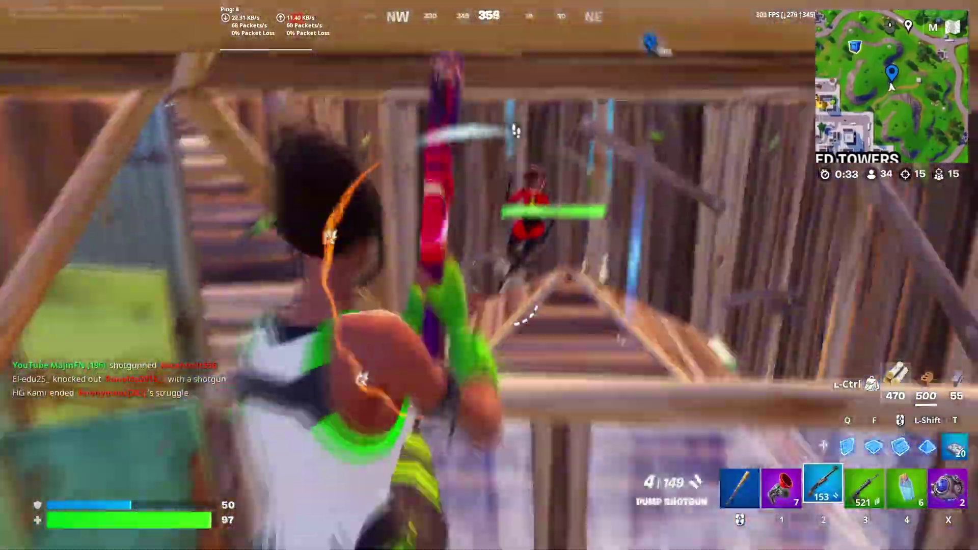
click(489, 275)
key(3)
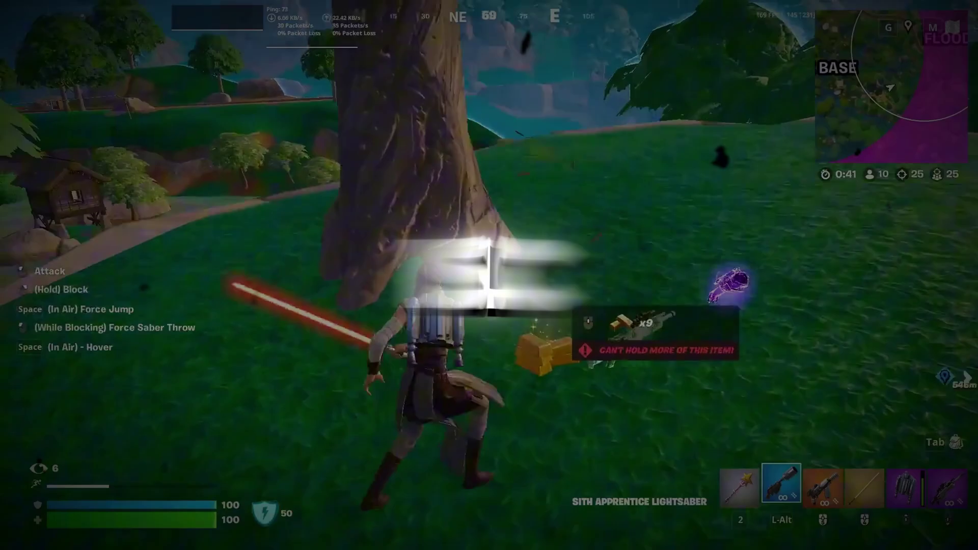
- Open the 4-ISLC folder and launch Intelligent standby list cleaner, dismissing the already-running notice
scroll(489, 275, down, 1)
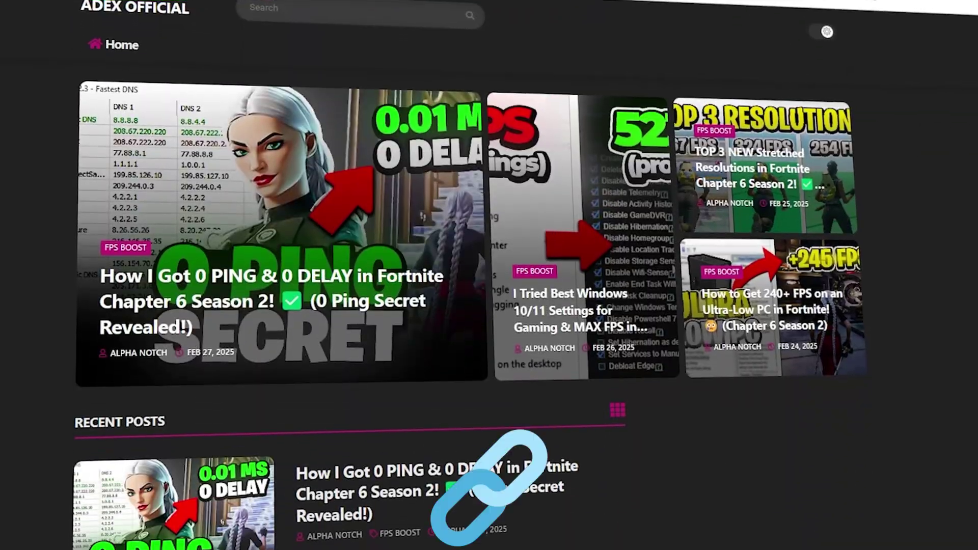
scroll(489, 275, down, 8)
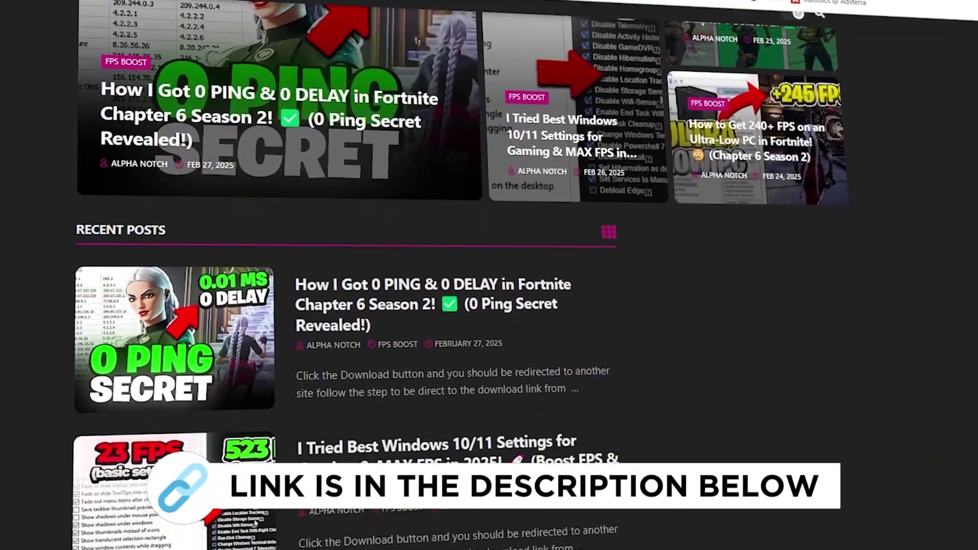
scroll(489, 275, down, 8)
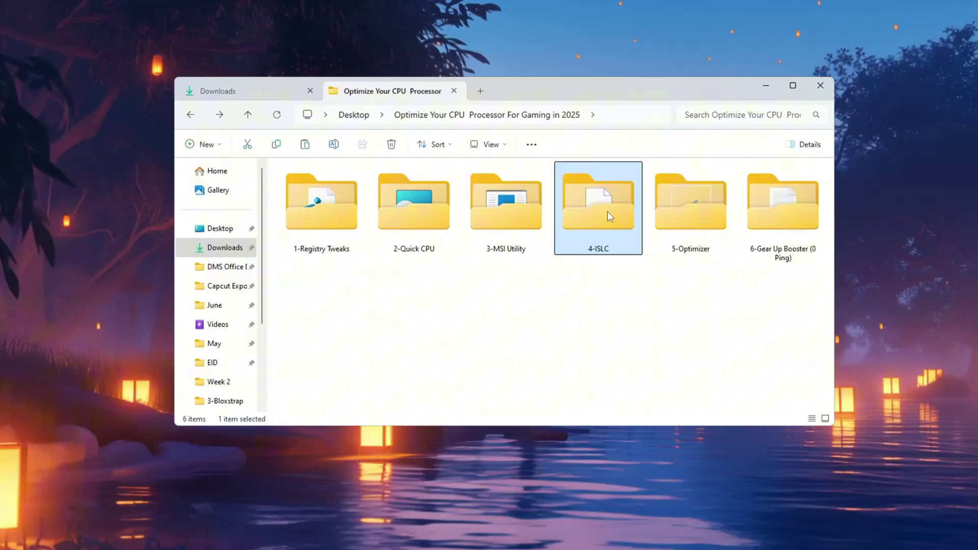
double_click(607, 212)
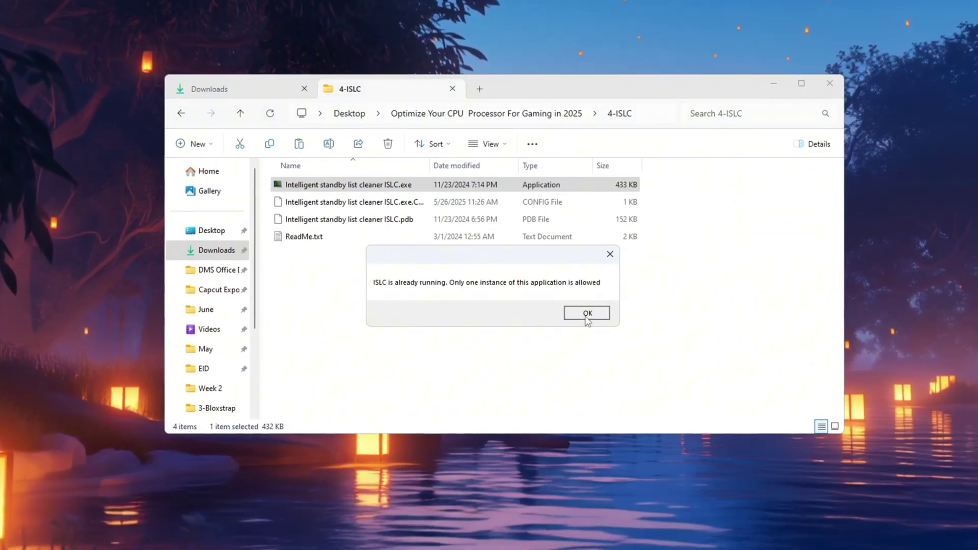
click(584, 310)
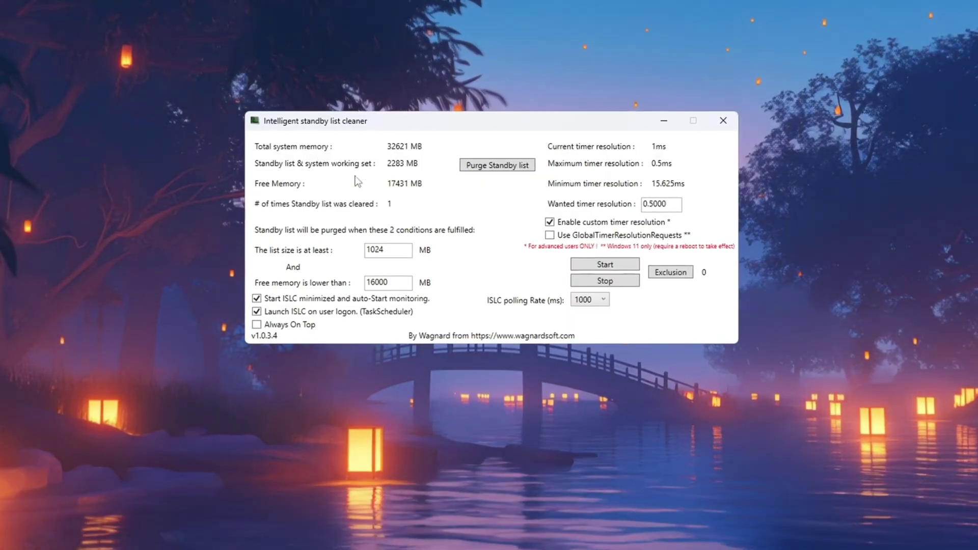
click(249, 303)
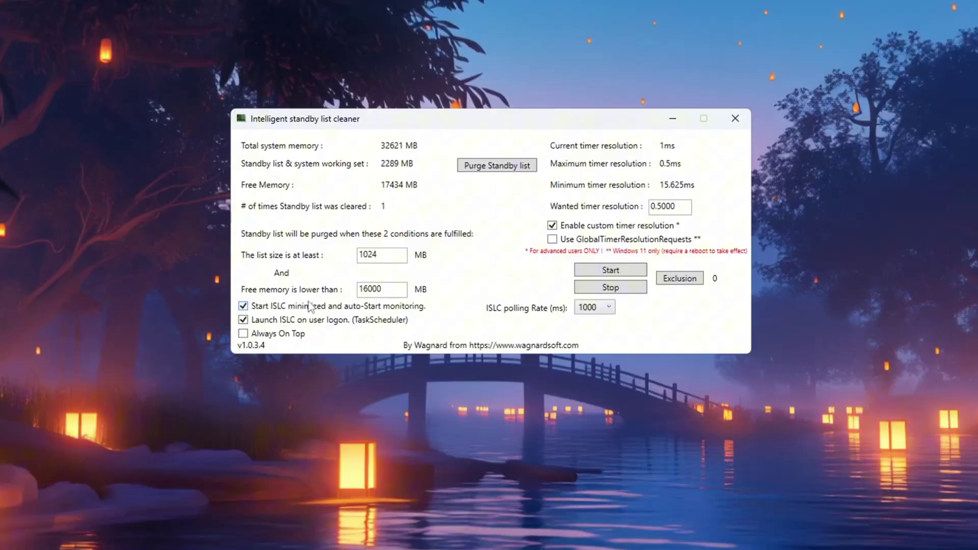
double_click(369, 288)
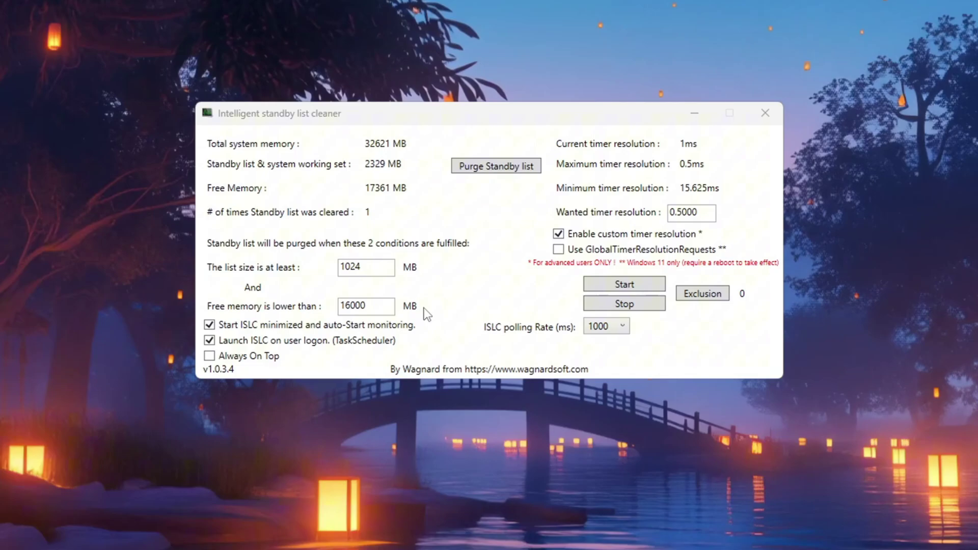
click(179, 209)
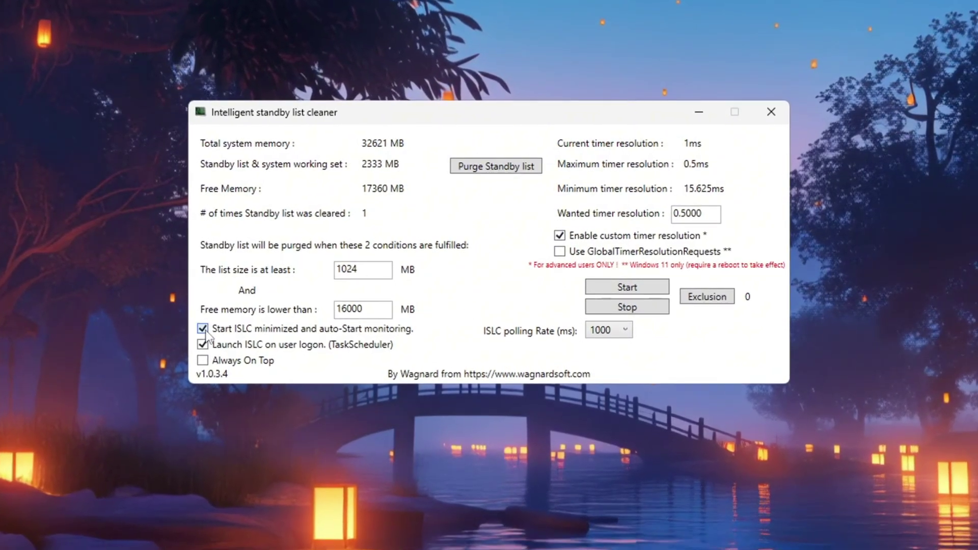
click(205, 344)
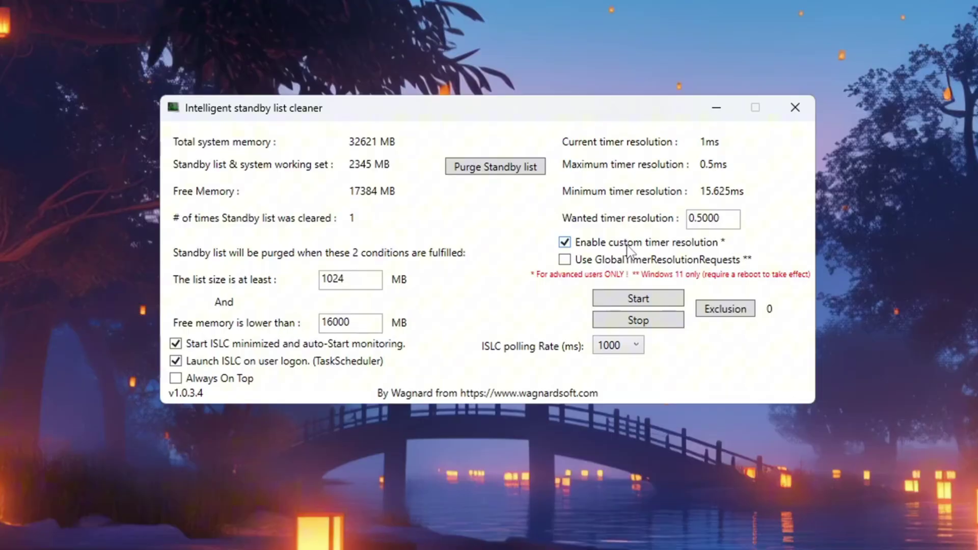
- Keep 0.5000 ms timer resolution and 1000 ms polling, start monitoring, and purge the standby list
click(703, 222)
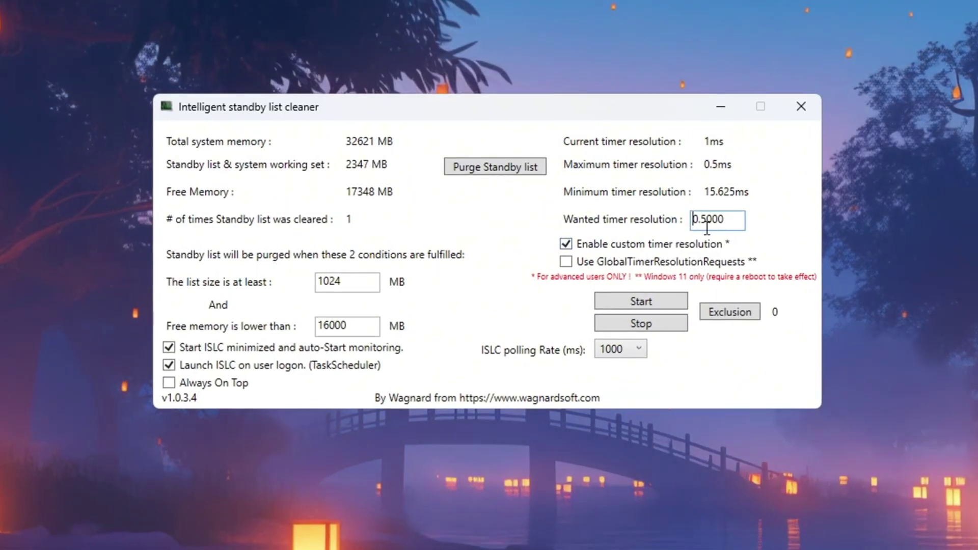
click(619, 349)
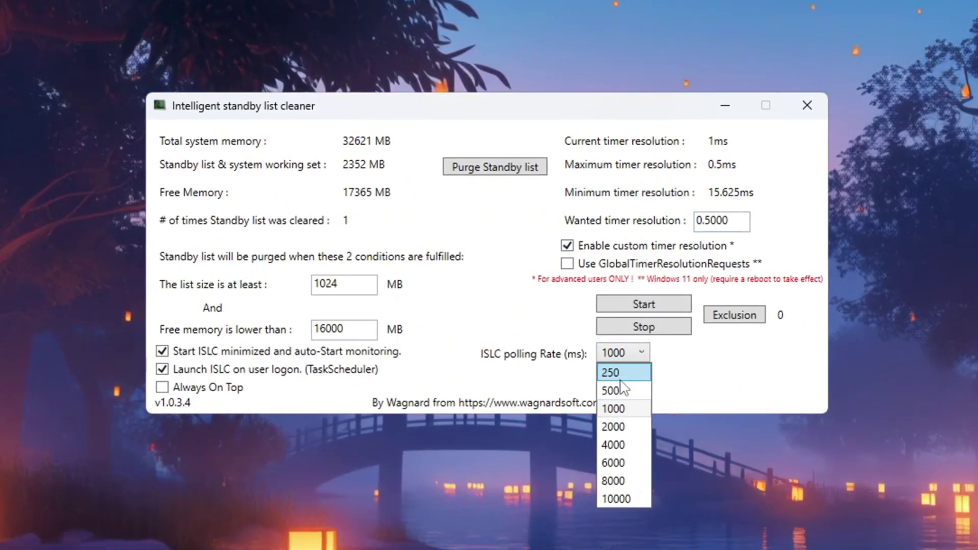
click(622, 407)
click(622, 352)
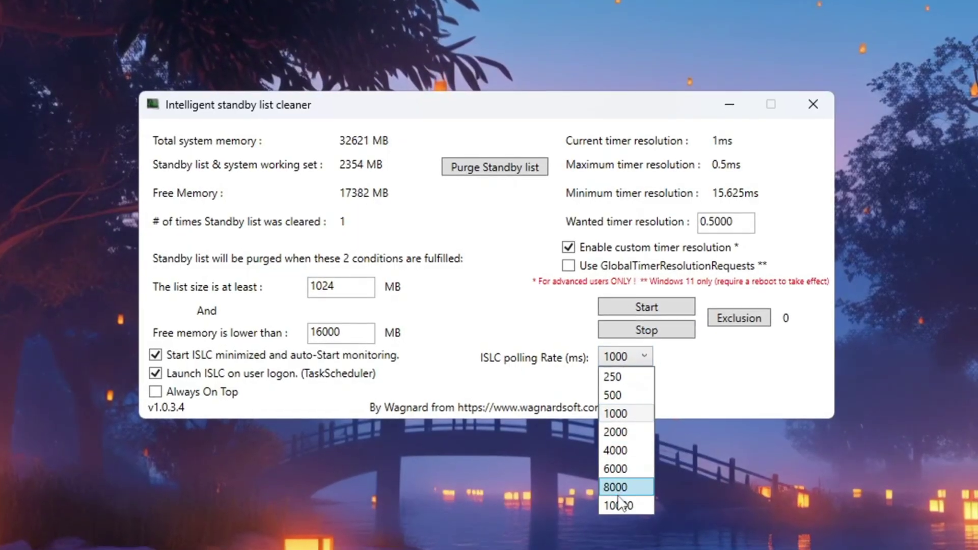
click(626, 413)
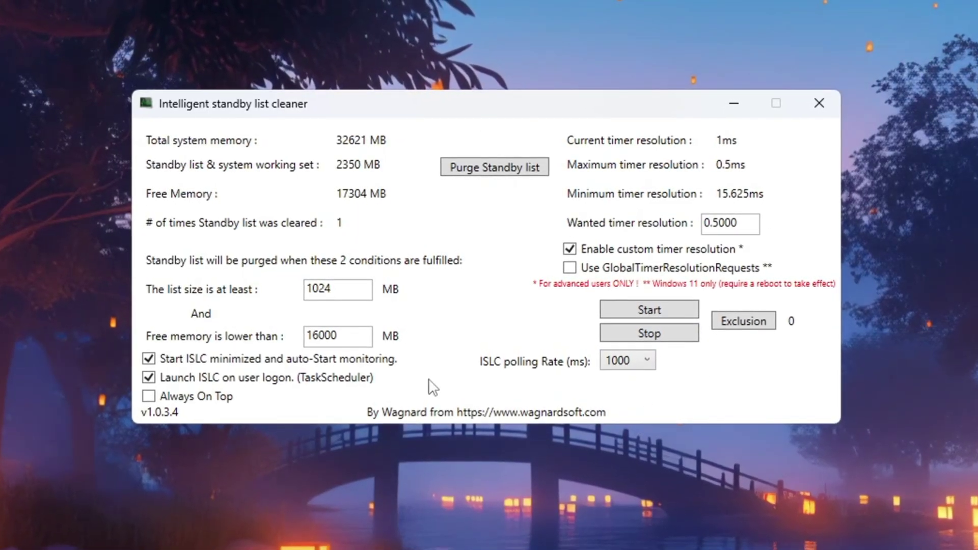
click(662, 309)
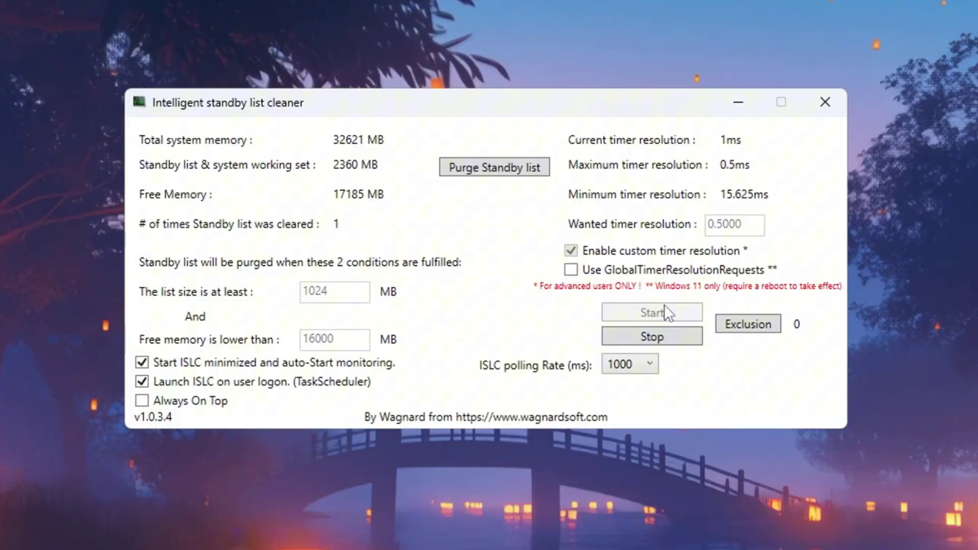
click(494, 167)
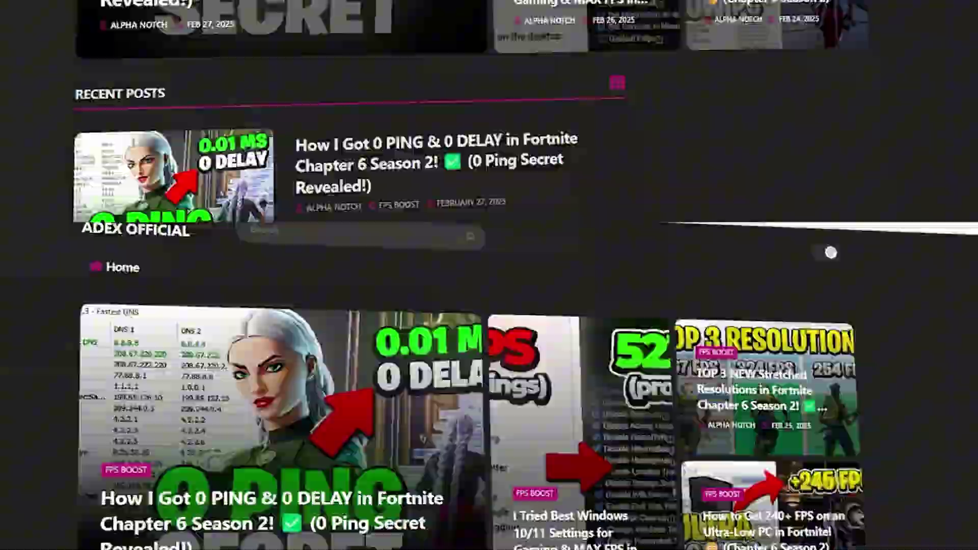
- Scroll down the creator's blog through the Recent Posts list of Fortnite FPS articles
scroll(489, 275, down, 5)
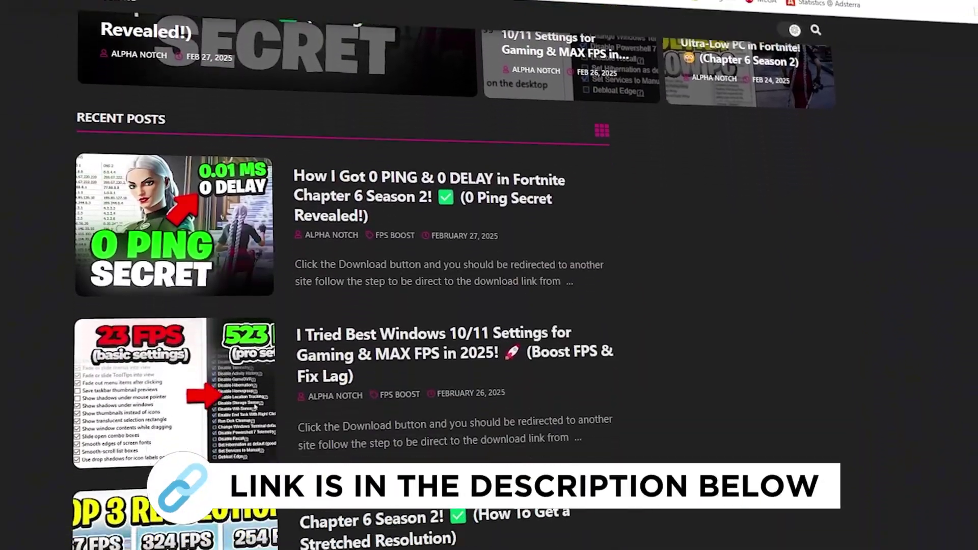
scroll(341, 275, down, 6)
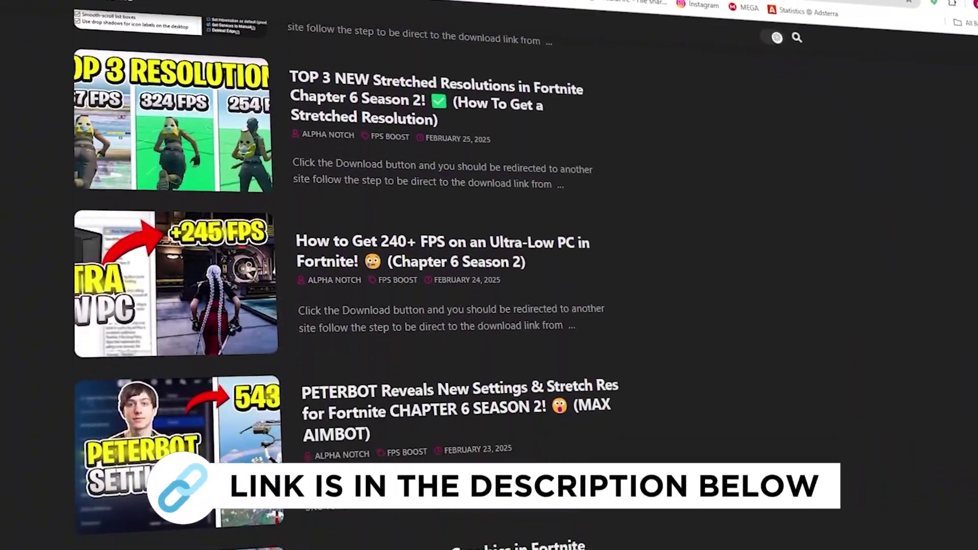
scroll(341, 275, down, 3)
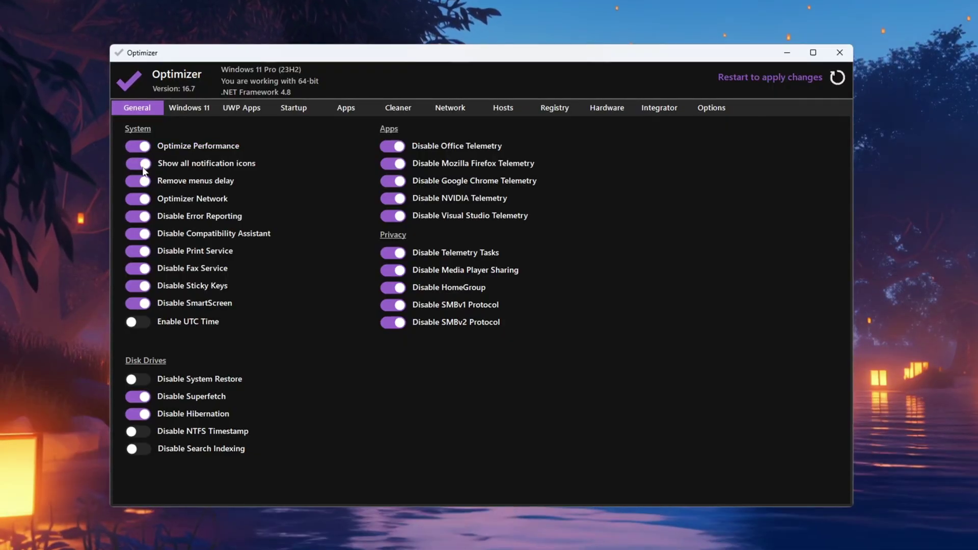
- On the General tab, toggle Show all notification icons off and on, toggle Disable Error Reporting, and disable Hibernation tweak
click(217, 165)
click(217, 165)
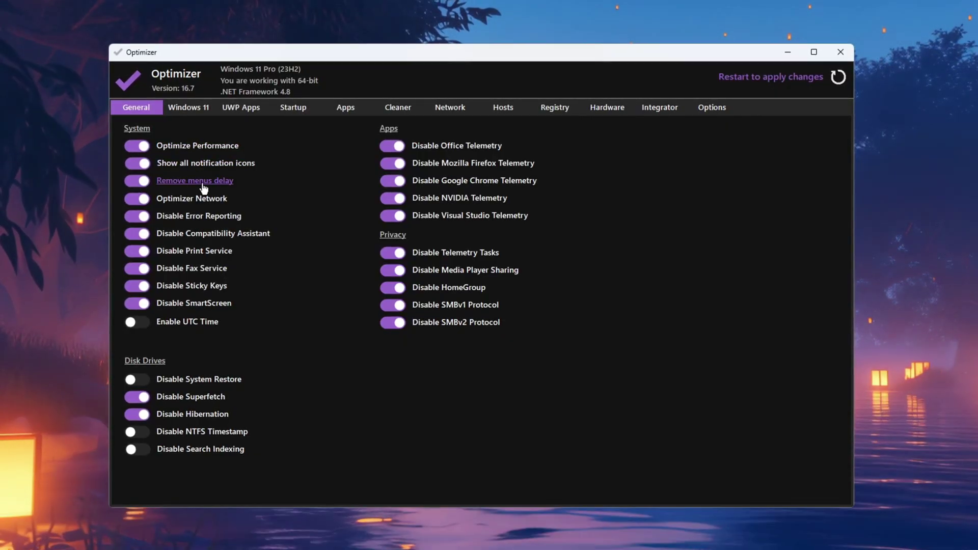
click(142, 218)
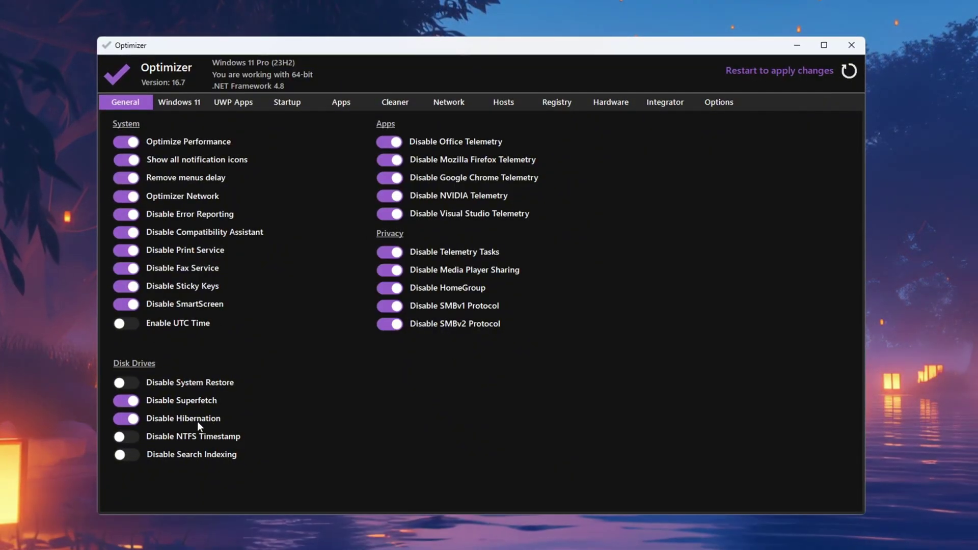
click(181, 422)
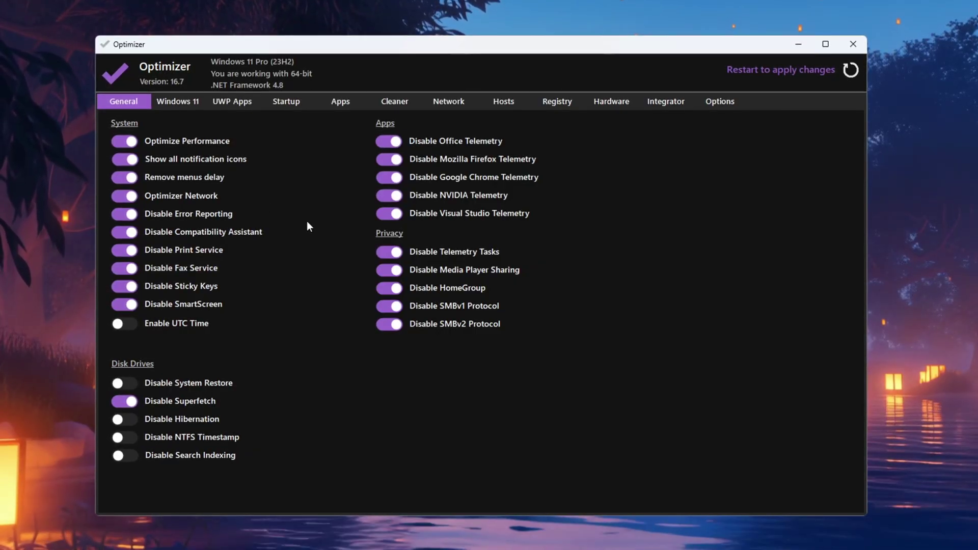
- On the Windows 11 tweaks page, enable Disable Xbox Live and switch off Disable Automatic Updates
click(183, 100)
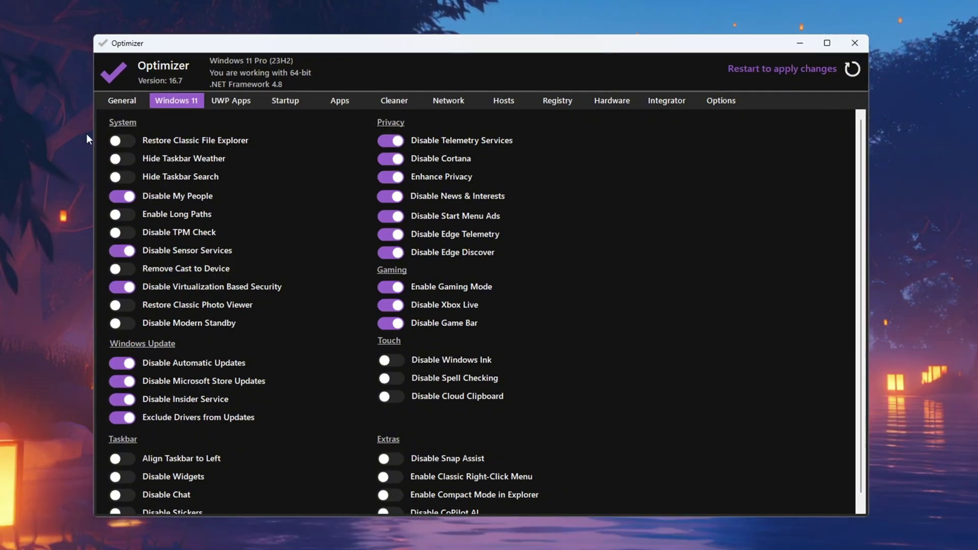
click(388, 306)
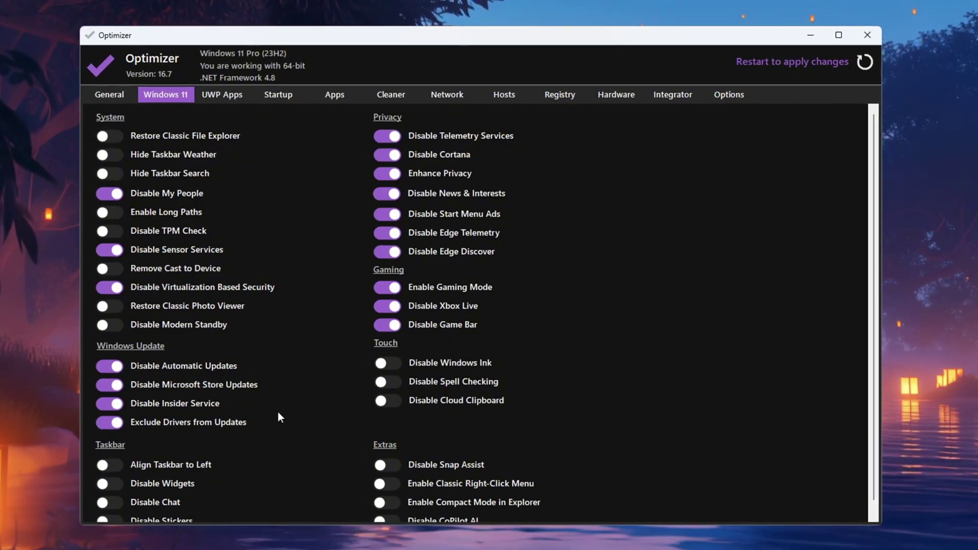
click(110, 366)
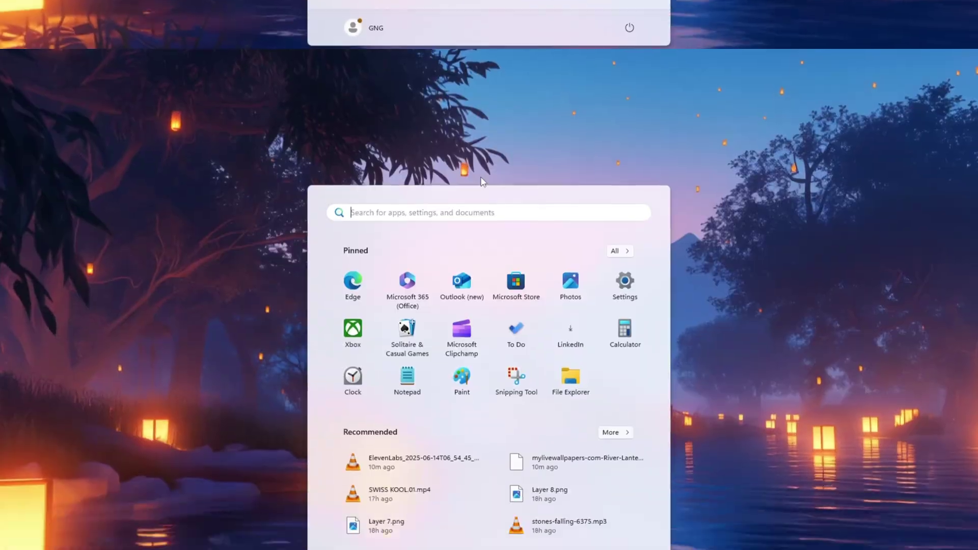
- In System Configuration, set the boot Number of processors to 16, then confirm and save
text(sys)
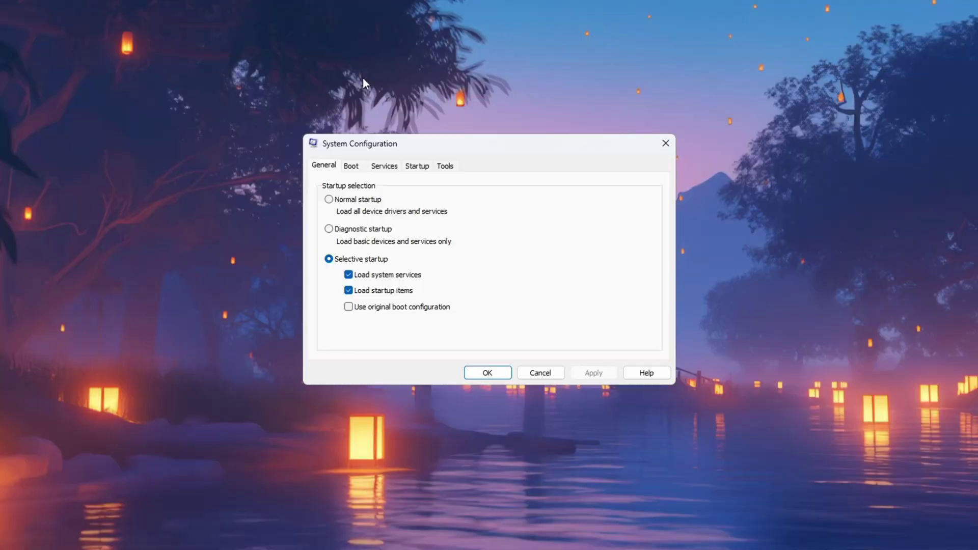
click(351, 172)
click(353, 260)
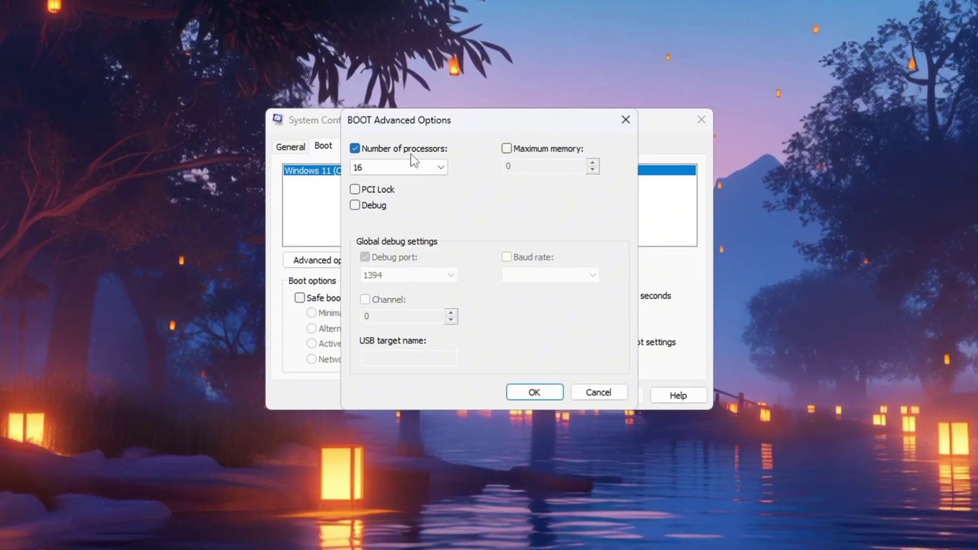
click(410, 167)
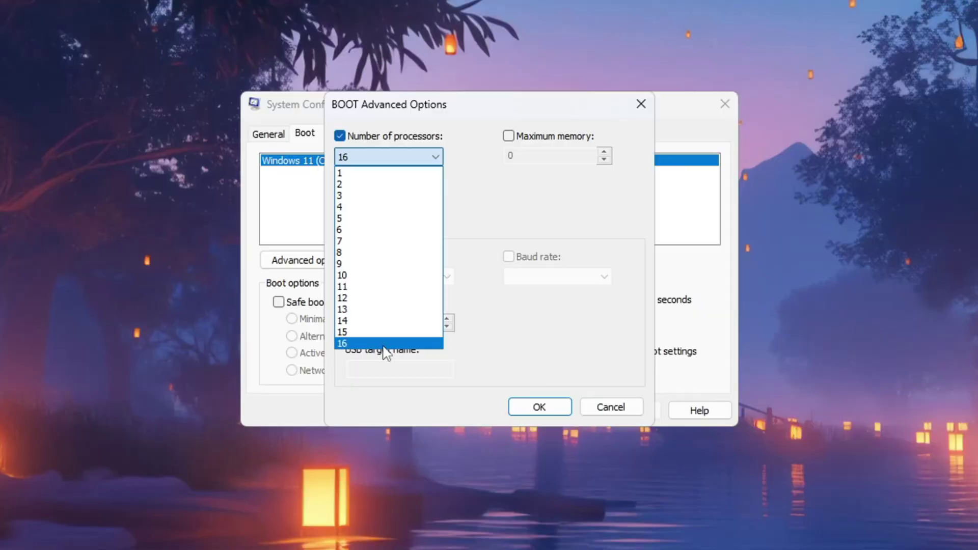
click(382, 348)
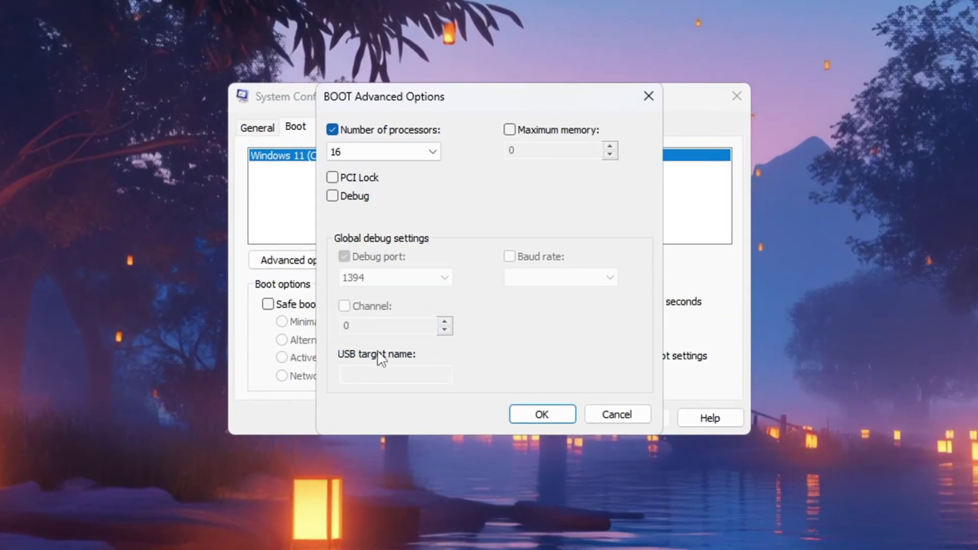
click(544, 420)
click(639, 426)
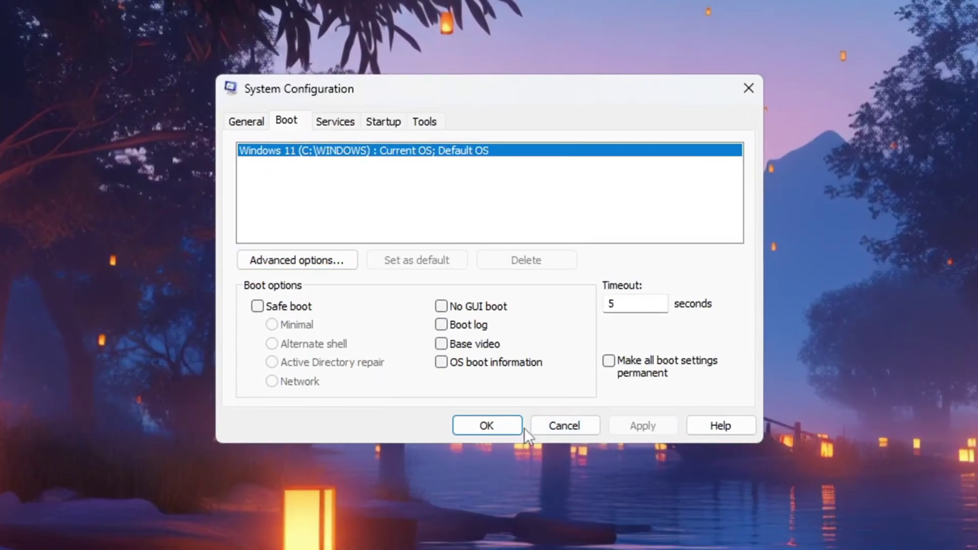
click(512, 423)
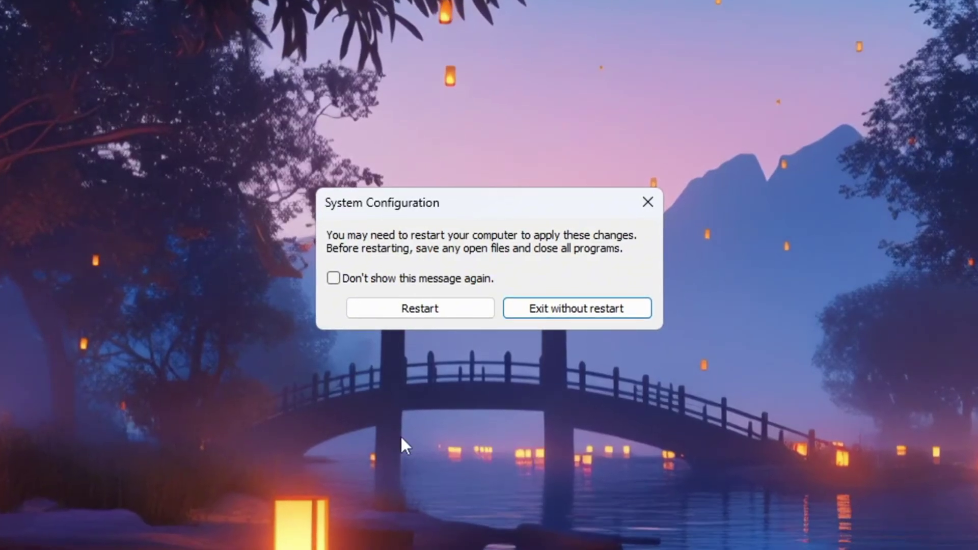